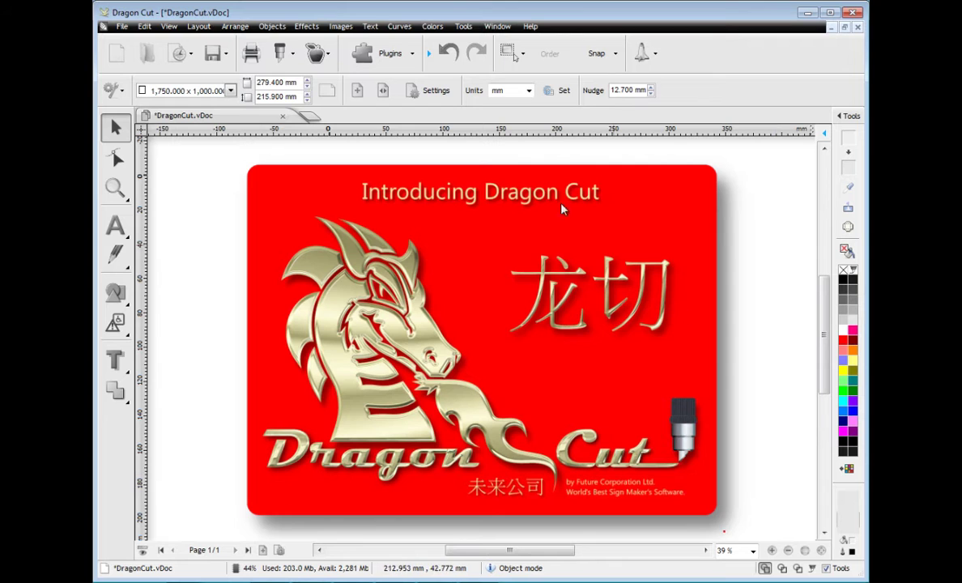
Step: Open the recent design Sample Sign 14.vDoc and select the "Kretchmer" lettering
click(180, 53)
mouse_move(405, 144)
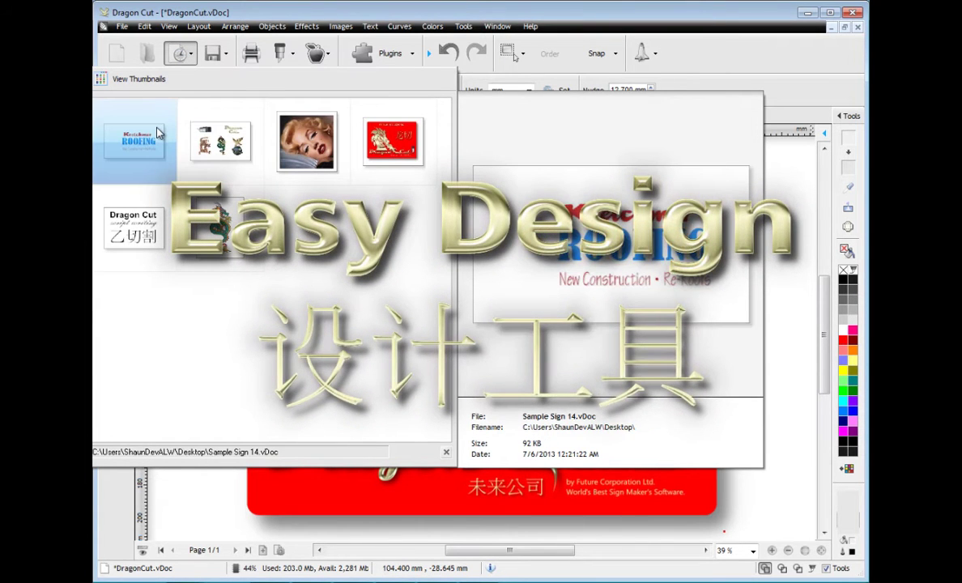
click(159, 132)
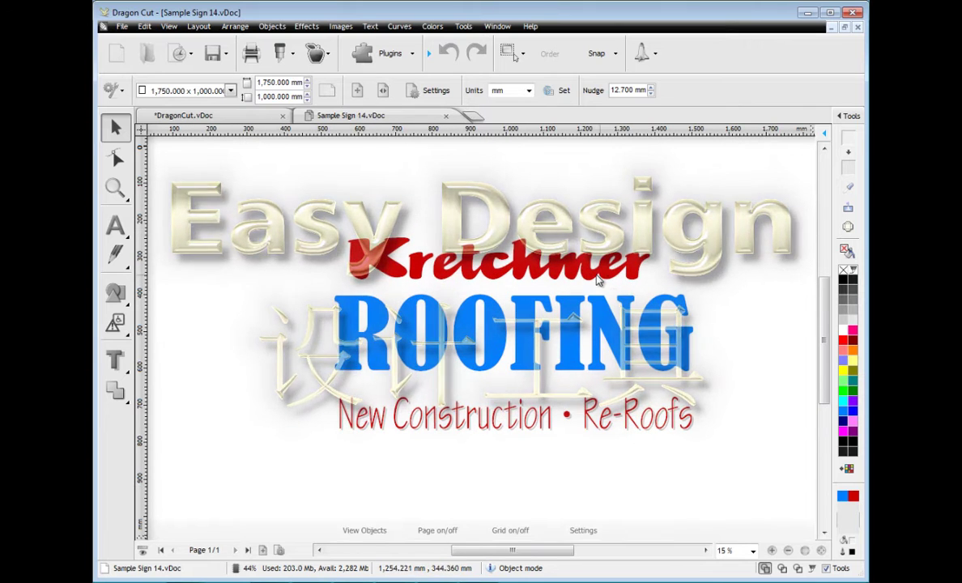
click(598, 280)
click(126, 233)
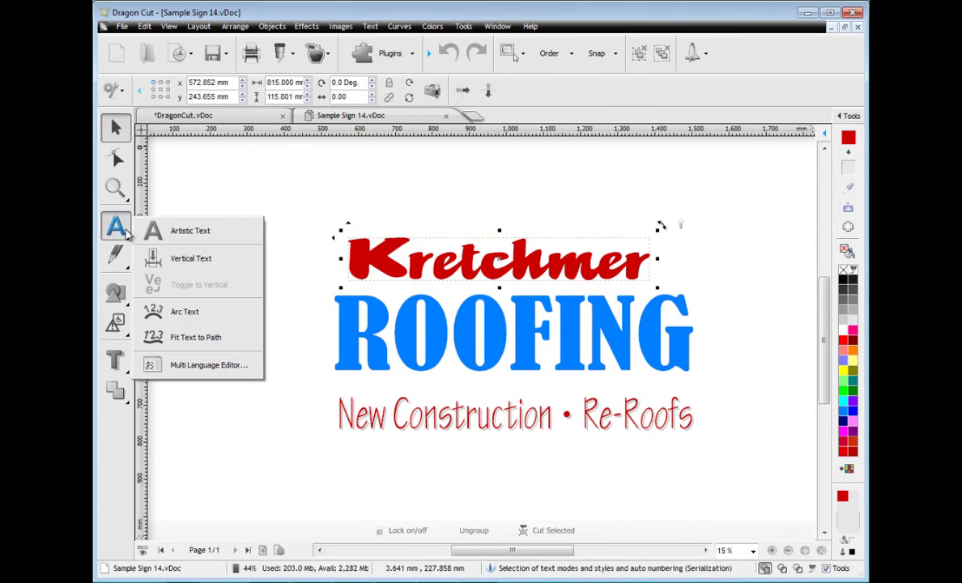
click(119, 258)
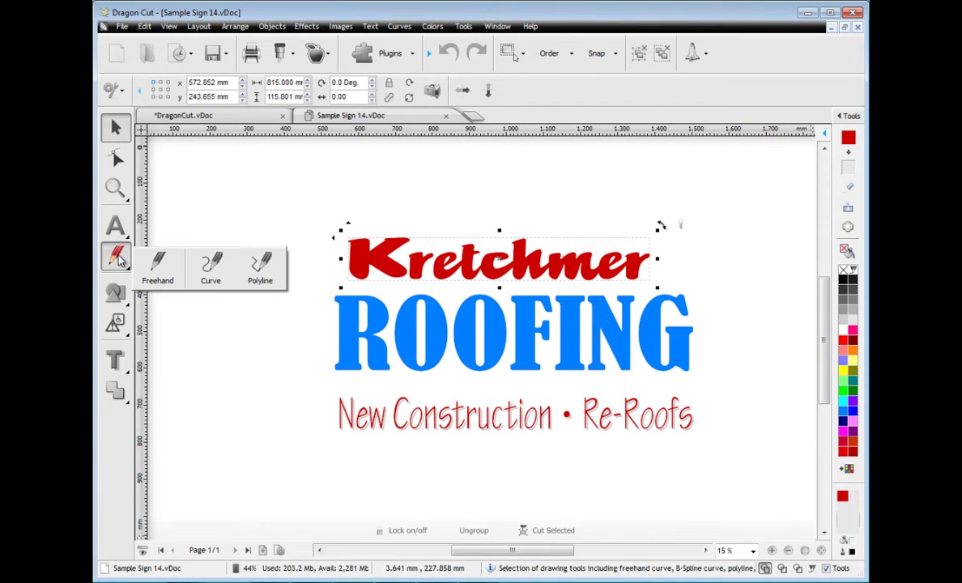
click(115, 293)
click(115, 324)
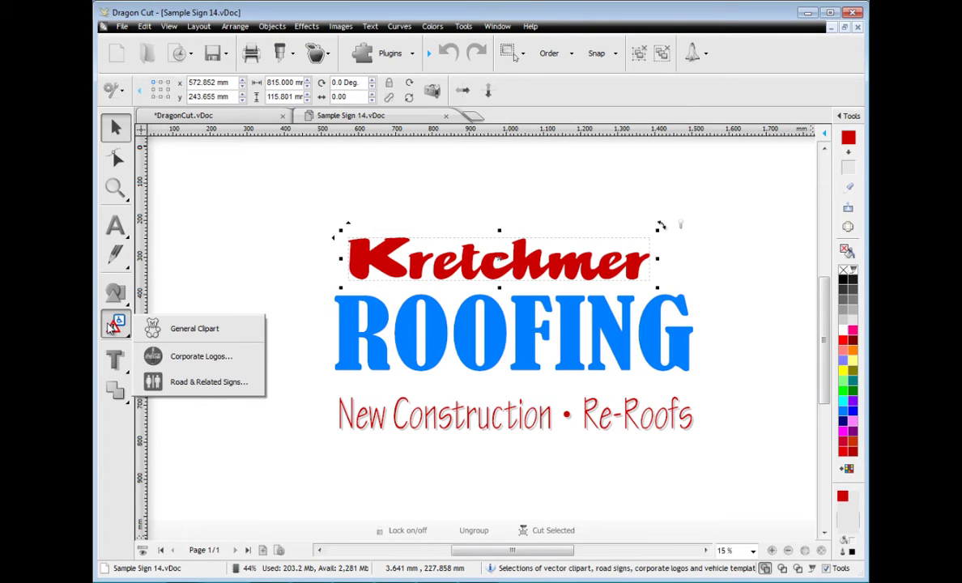
click(115, 363)
click(115, 393)
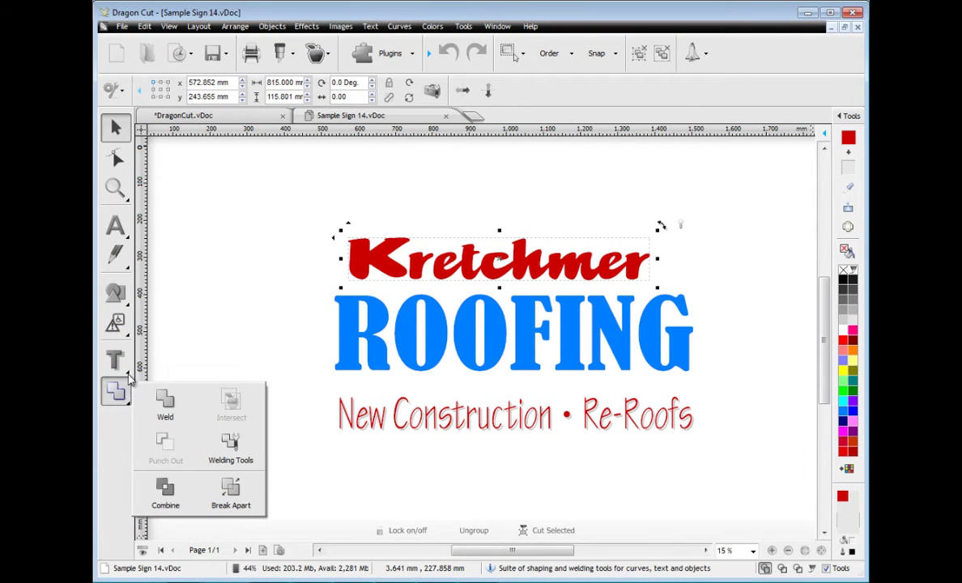
Step: Add an outline effect to the "Kretchmer" lettering and a gray drop shadow offset 21.01% downward
click(116, 363)
click(171, 466)
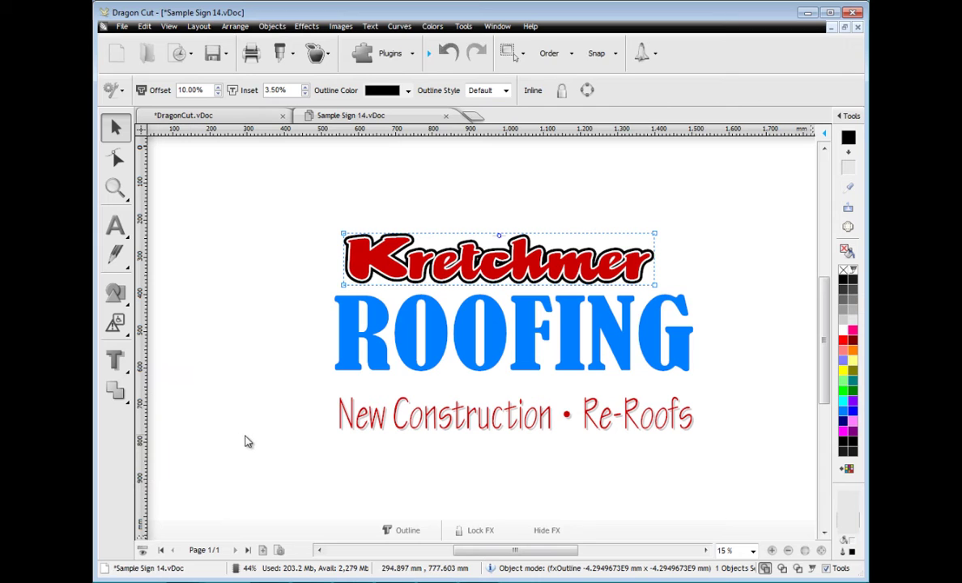
click(116, 363)
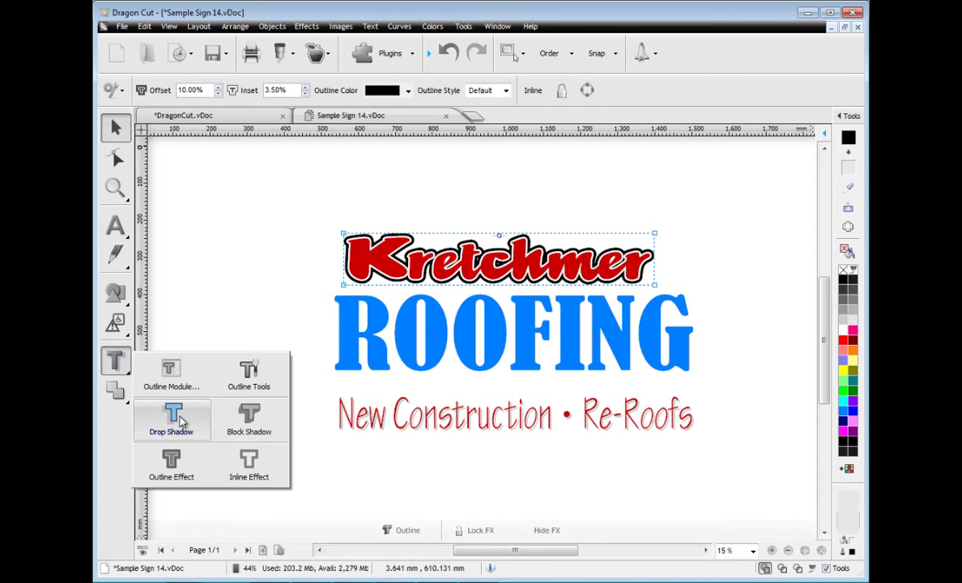
click(170, 420)
drag(406, 283, 406, 289)
click(844, 299)
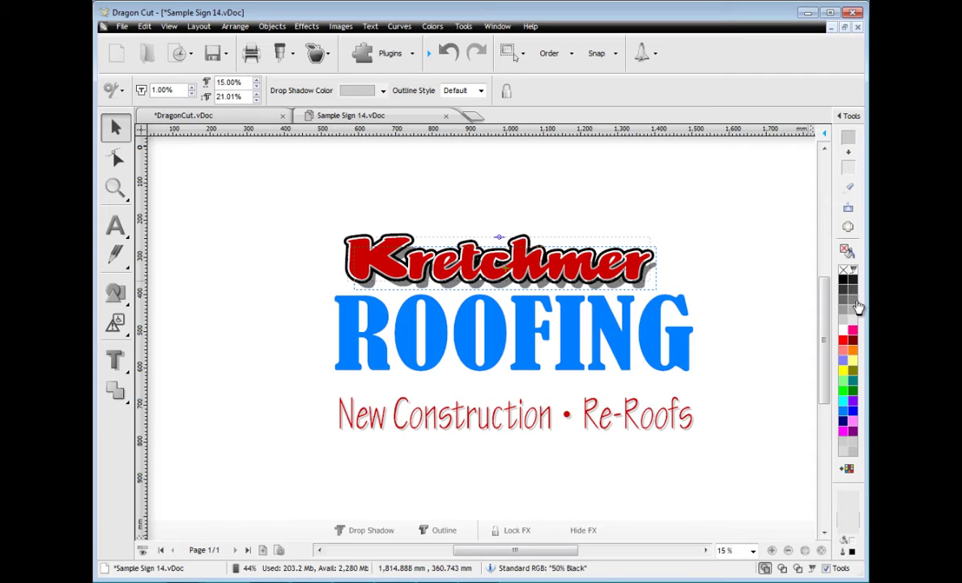
Step: Add a block shadow to the "ROOFING" lettering and colour it navy blue
click(470, 312)
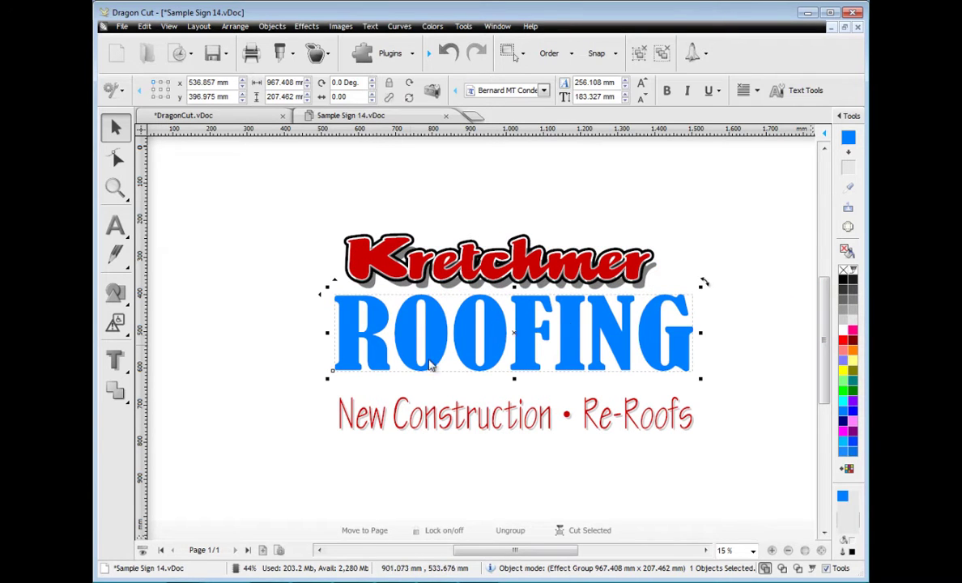
click(116, 363)
click(249, 414)
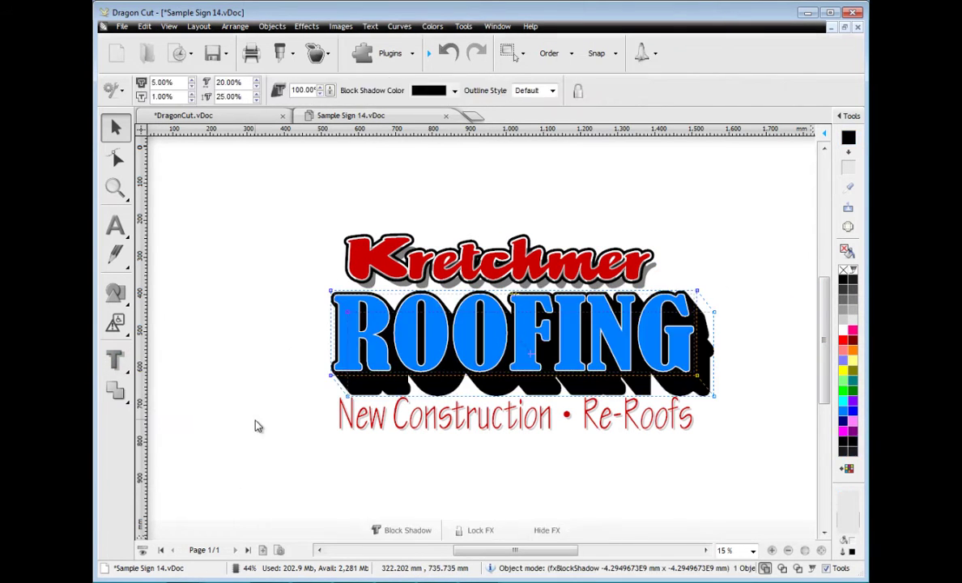
click(430, 91)
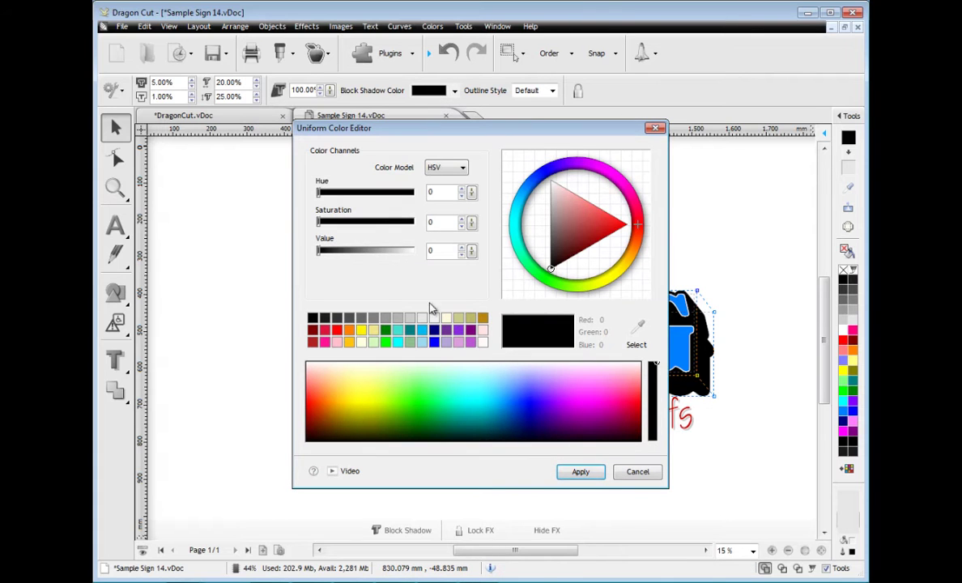
click(434, 329)
click(581, 472)
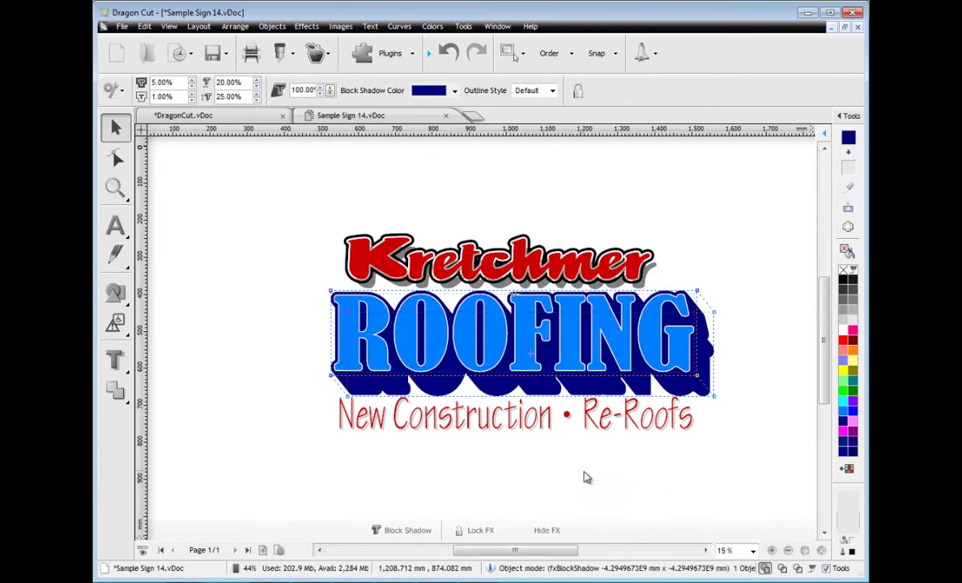
Step: Import Roofing.ai from the Samples folder and place the artwork just left of the sign lettering
click(122, 27)
mouse_move(157, 157)
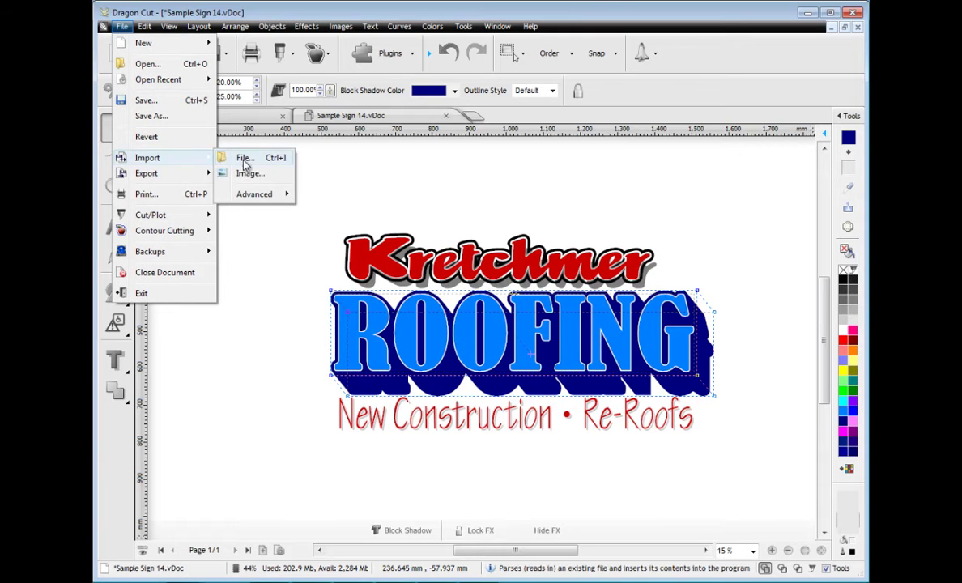
click(248, 162)
click(475, 277)
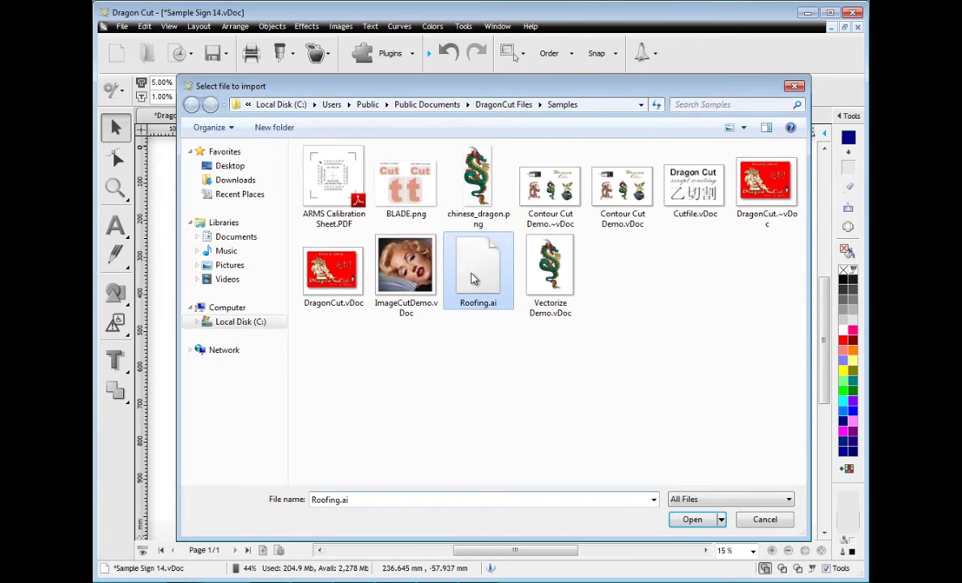
click(693, 520)
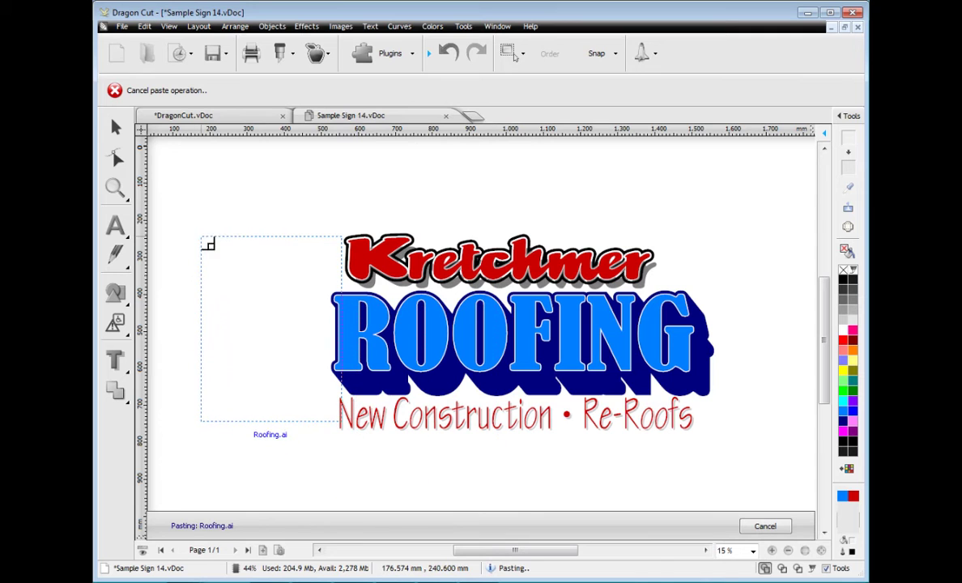
click(208, 244)
drag(286, 303, 281, 300)
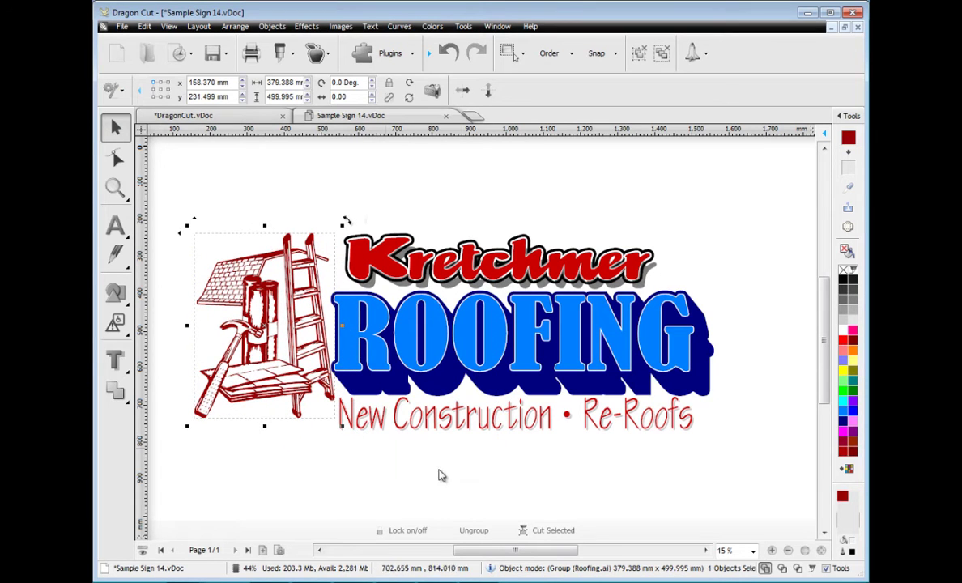
click(780, 506)
Step: Turn on the display of dimensions in the Guides, Dimensions and Grid tools
click(854, 118)
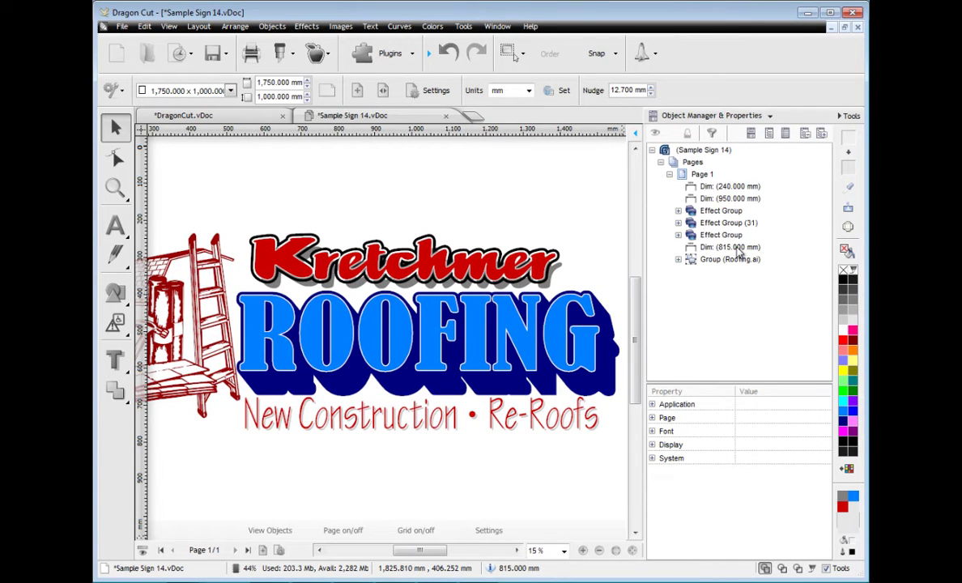
click(697, 118)
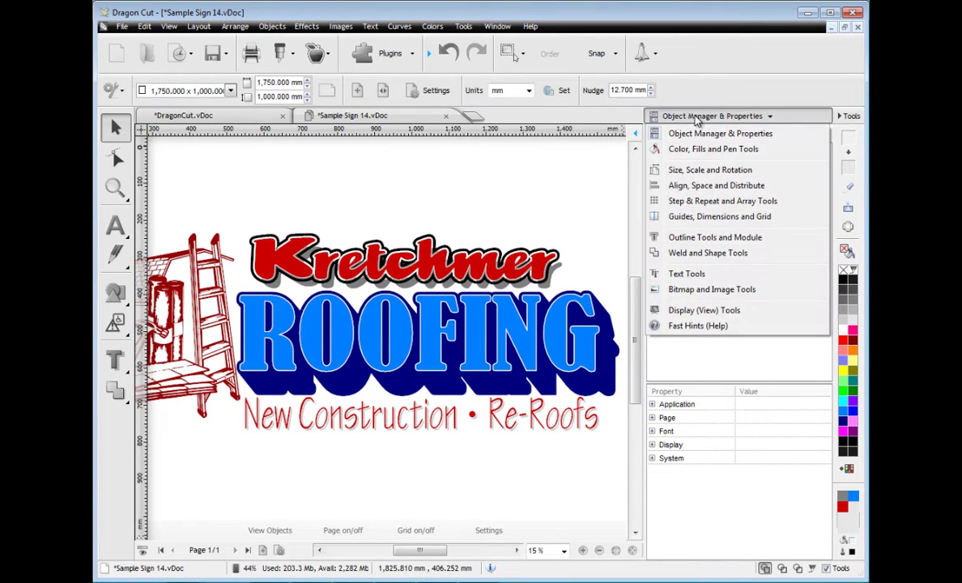
click(705, 216)
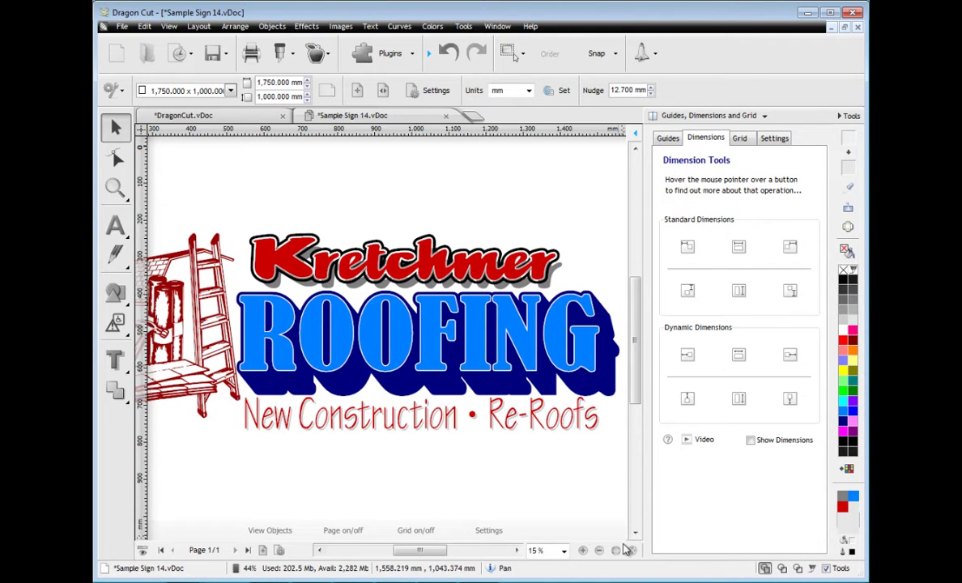
click(627, 551)
click(751, 441)
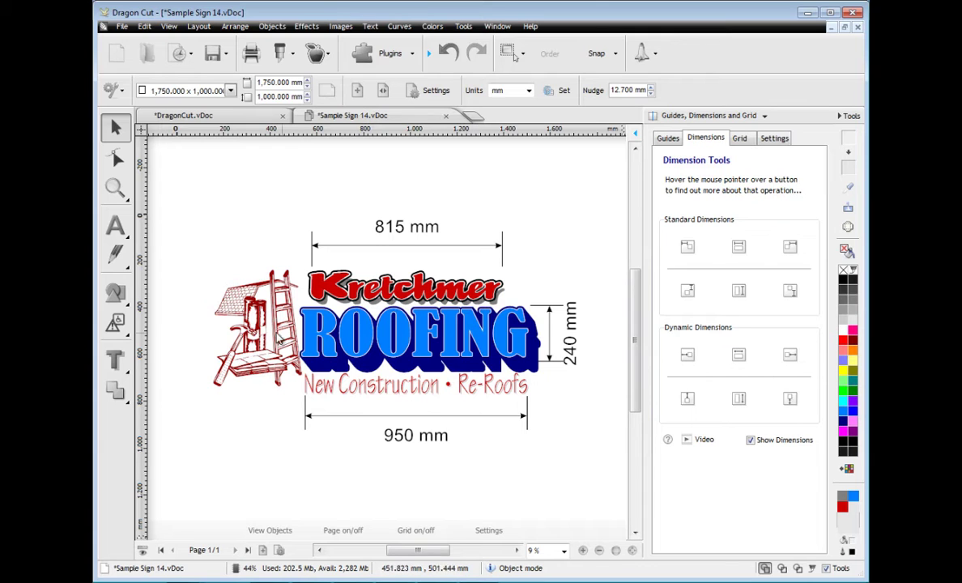
Step: Add a standard vertical dimension to the roofing artwork, place it left of the artwork and collapse the dimension tools
click(278, 338)
click(739, 290)
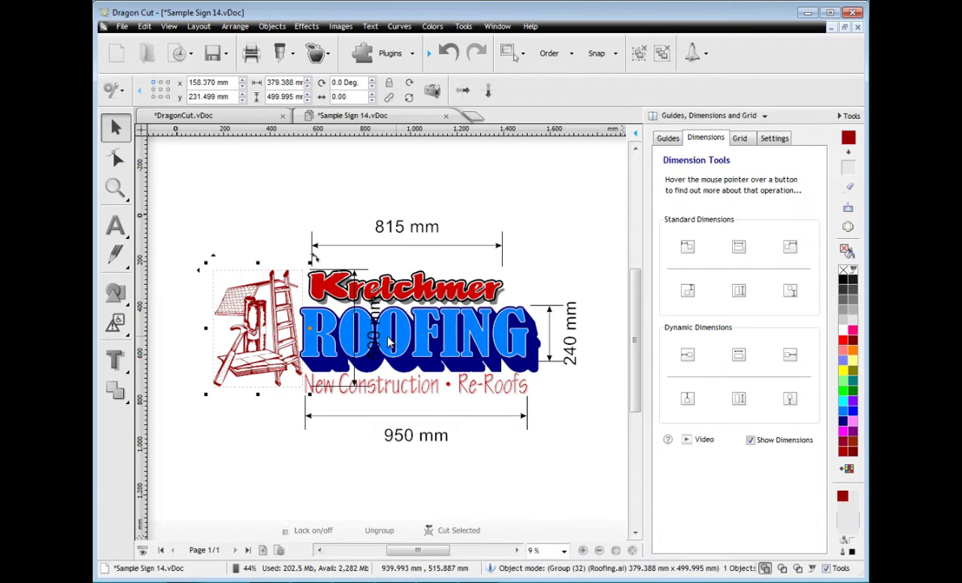
click(190, 320)
click(278, 446)
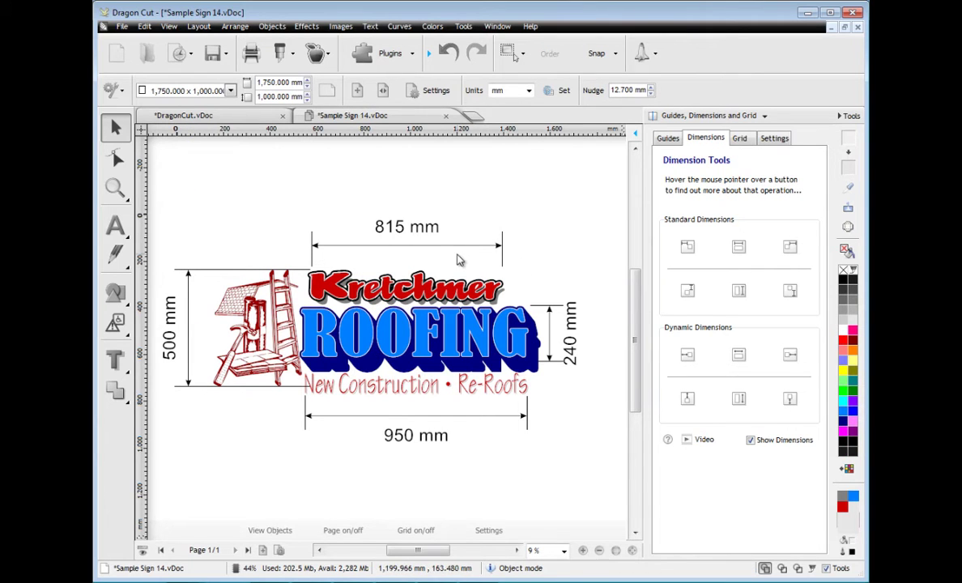
click(845, 117)
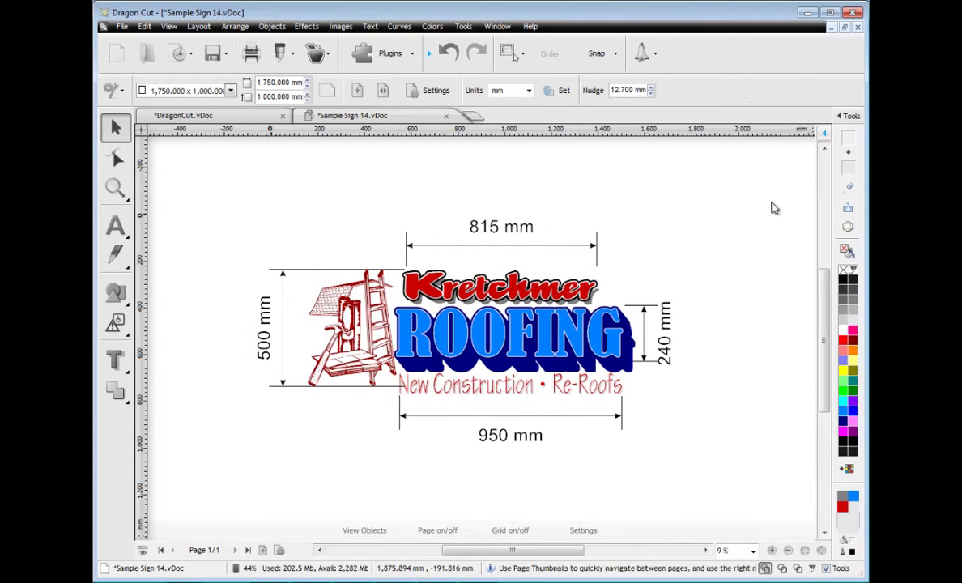
Step: Create a new document in landscape orientation and add the artistic text "Text Tools..." near the top of the page
click(475, 120)
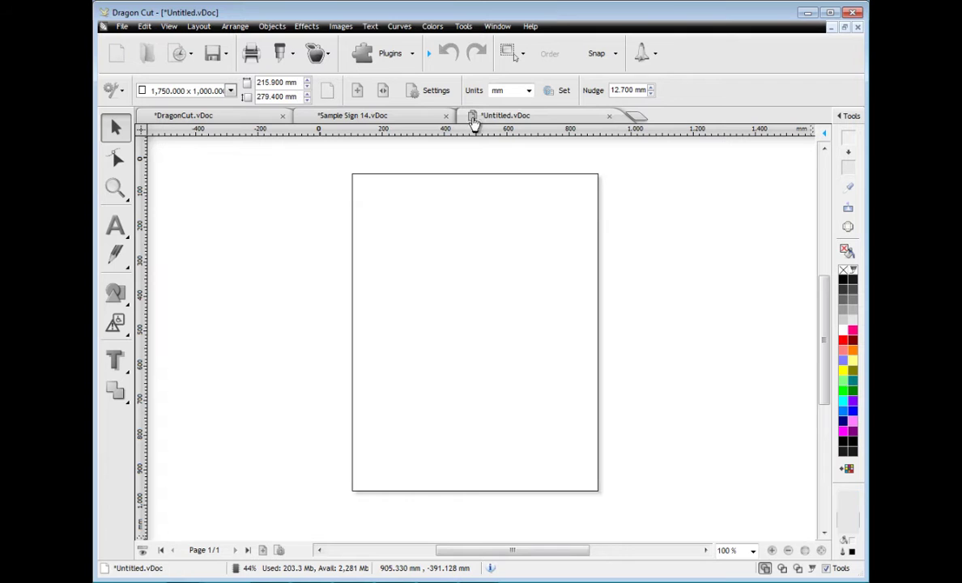
click(327, 95)
click(115, 225)
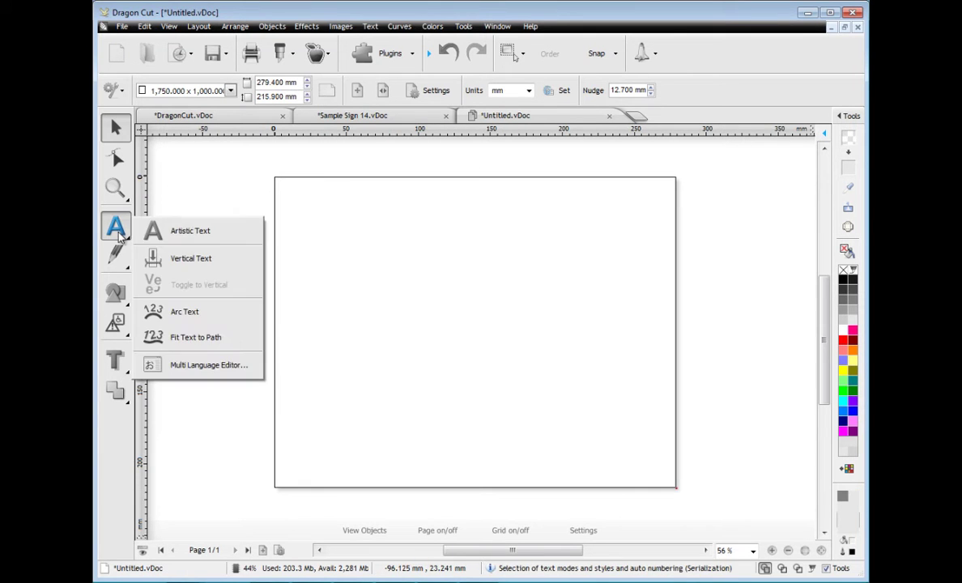
click(140, 217)
click(333, 230)
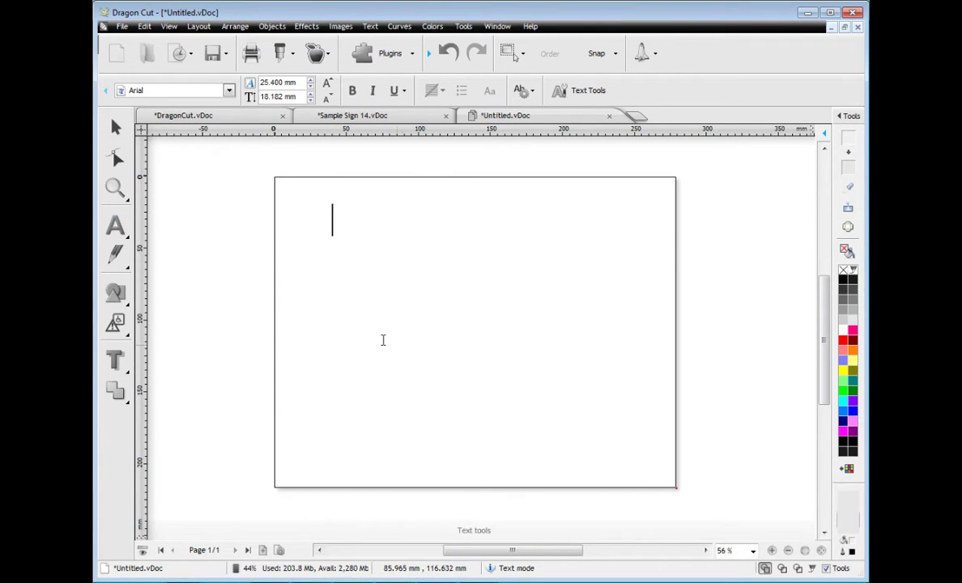
text(Text T)
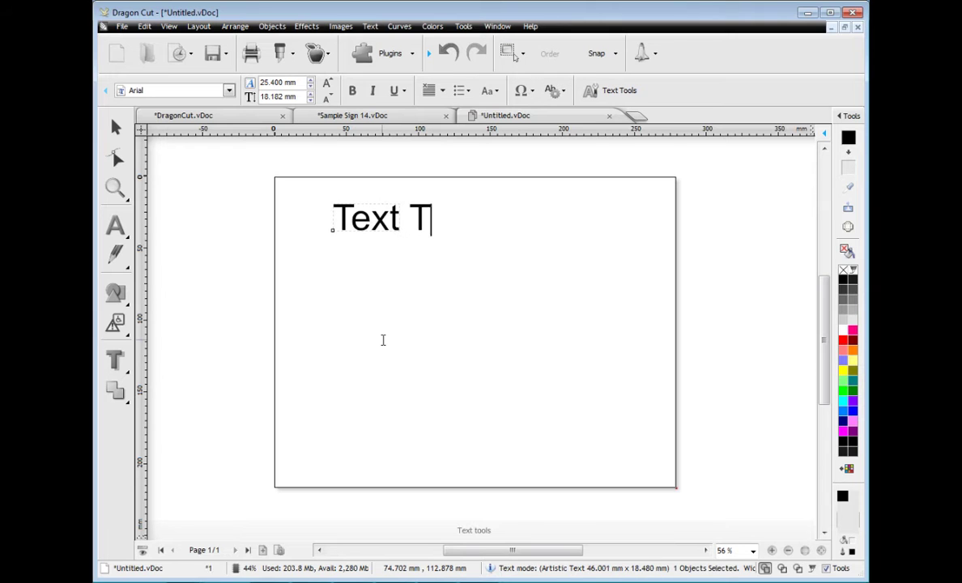
text(ools..)
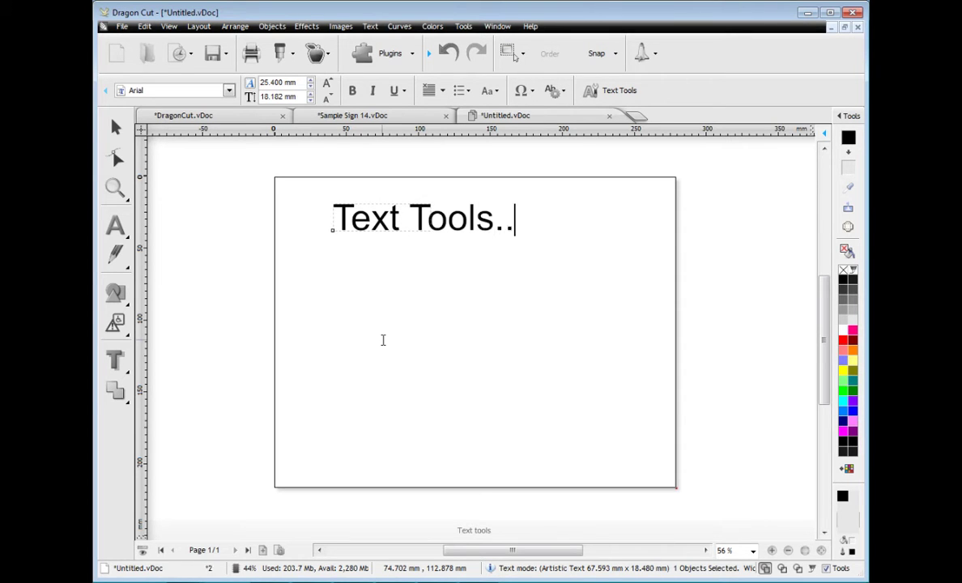
text(.)
click(124, 133)
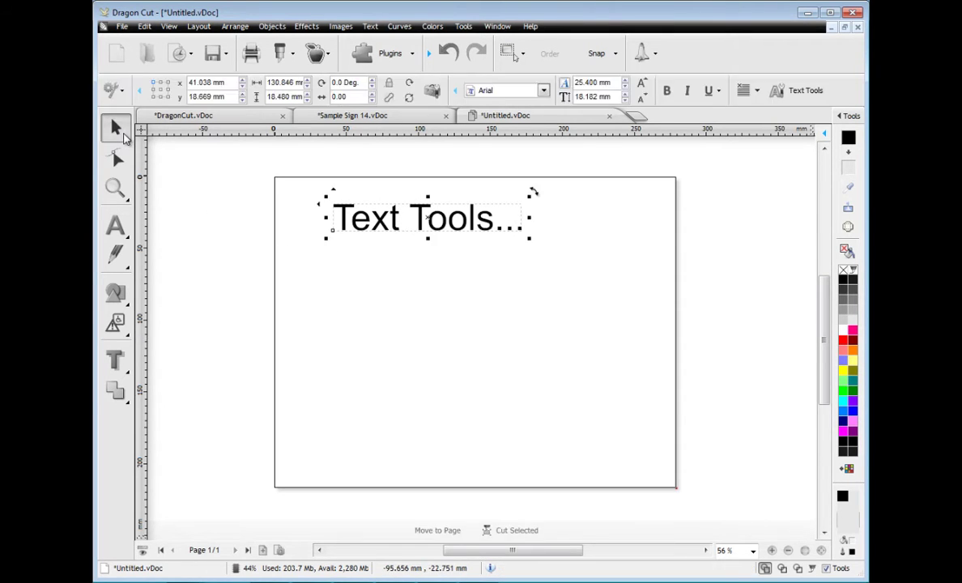
Step: Move the "Text Tools..." text slightly toward the page's left edge and set its font to Aharoni
drag(409, 215, 384, 224)
click(116, 225)
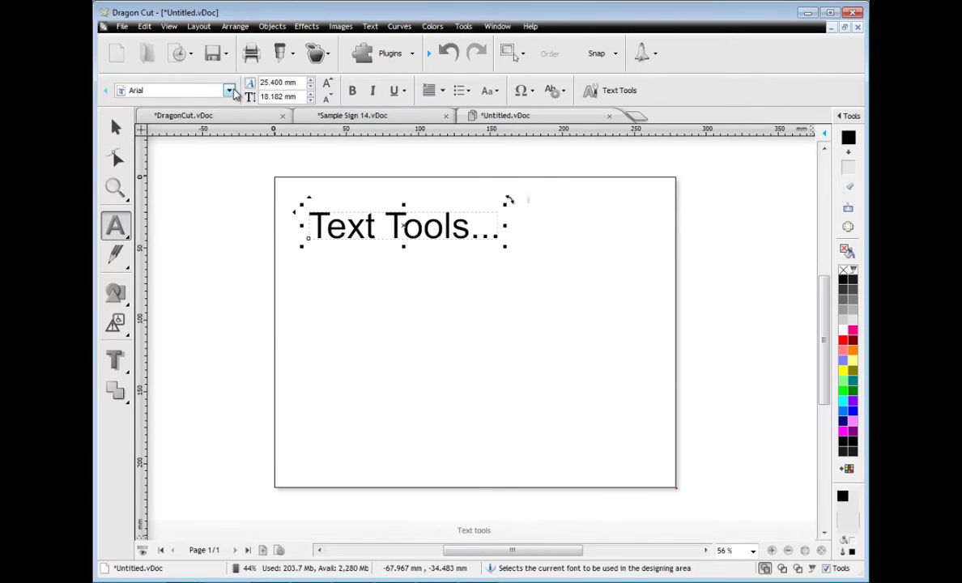
click(231, 91)
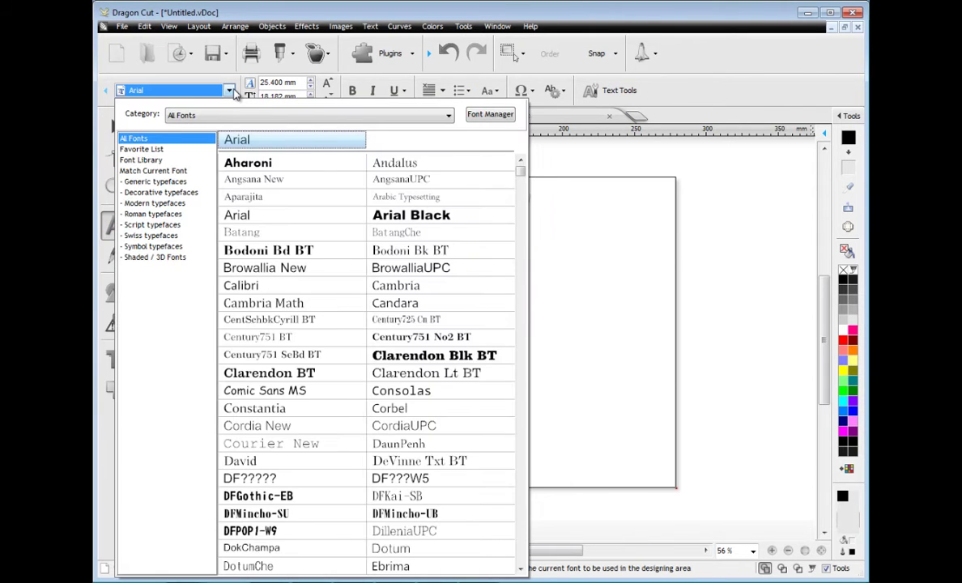
click(247, 162)
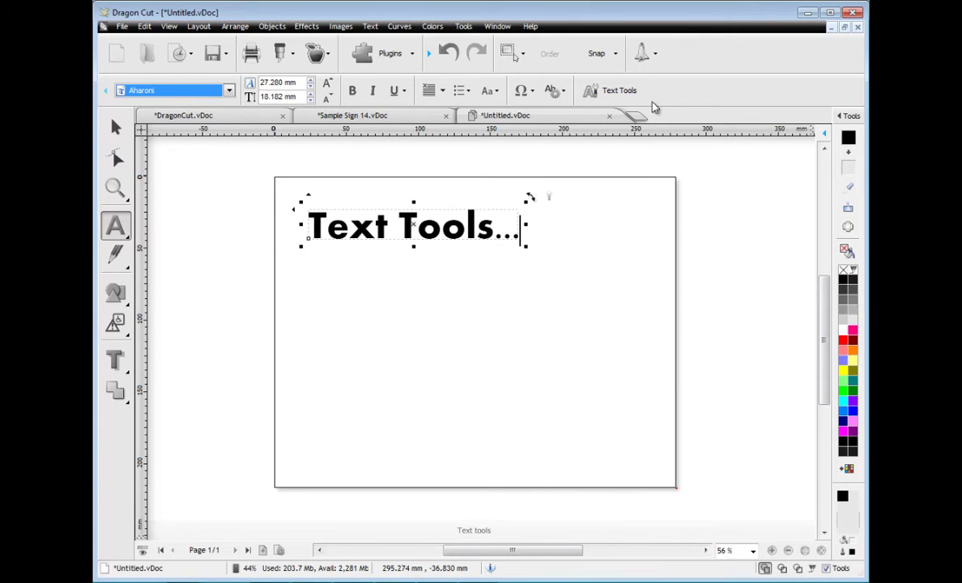
click(533, 92)
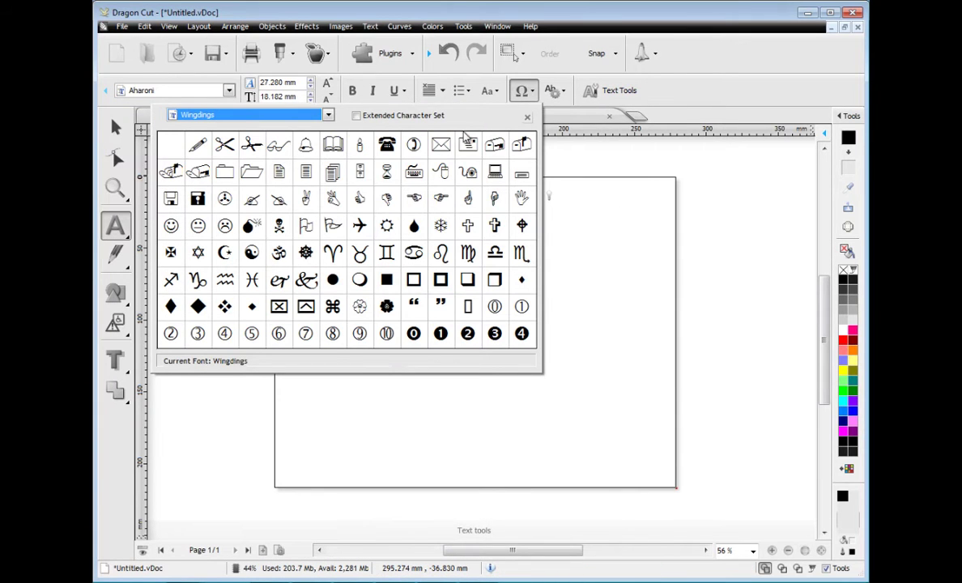
click(616, 312)
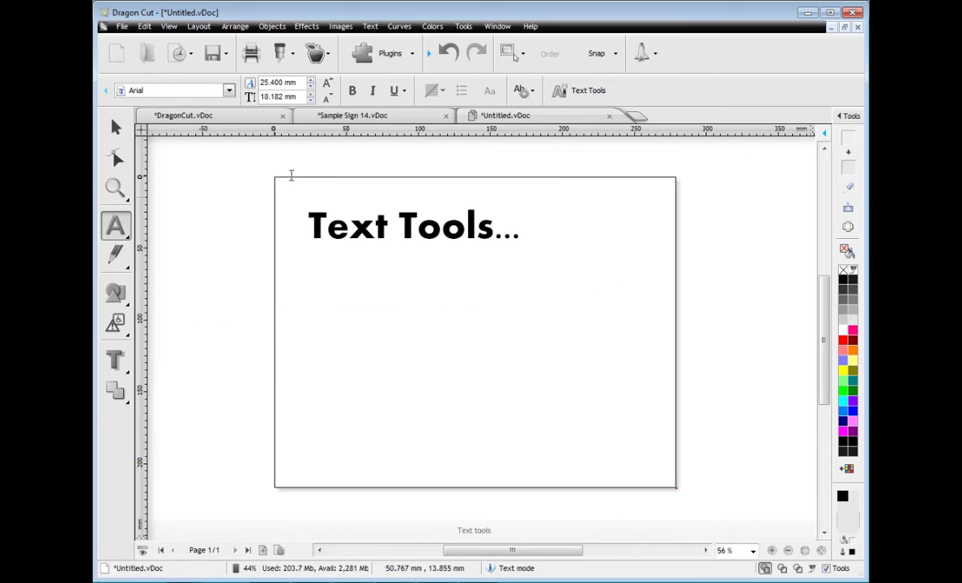
Step: Sketch a freehand wavy curve about 206 mm wide and 33 mm high below the "Text Tools..." text
click(116, 127)
click(115, 257)
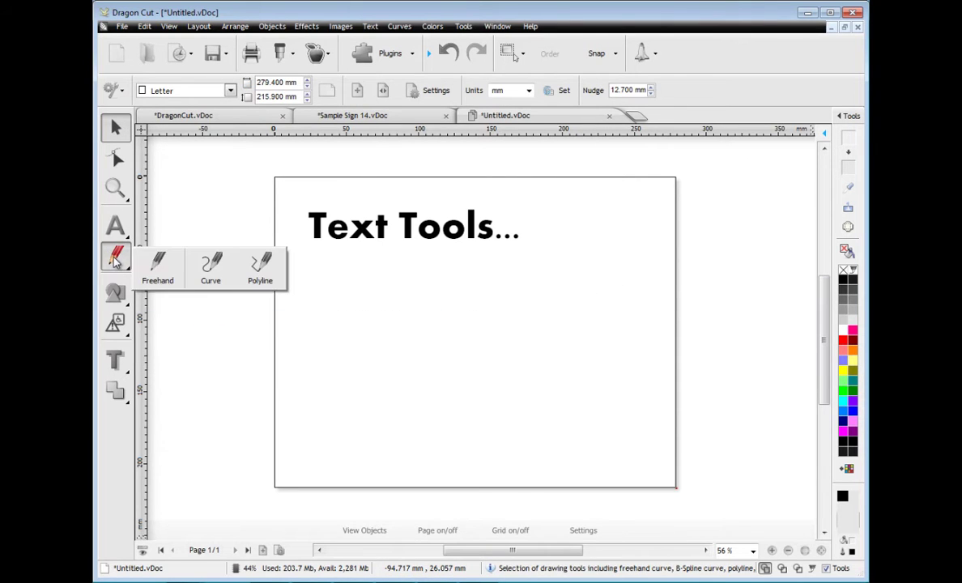
click(154, 271)
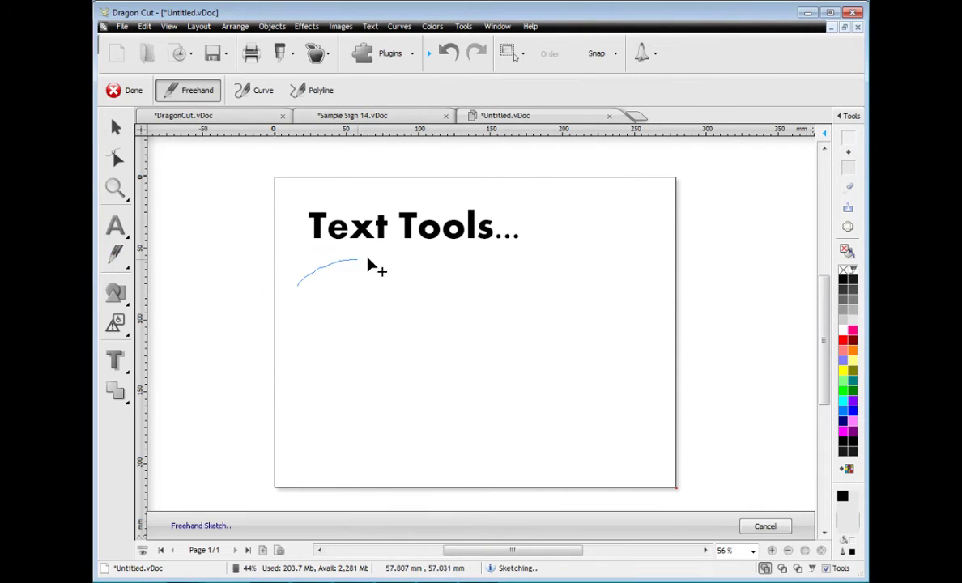
mouse_move(368, 265)
mouse_down()
mouse_move(432, 281)
mouse_move(598, 307)
mouse_up()
Step: Examine the freehand curve in node editing with the advanced node tools revealed, and return to object selection
click(116, 158)
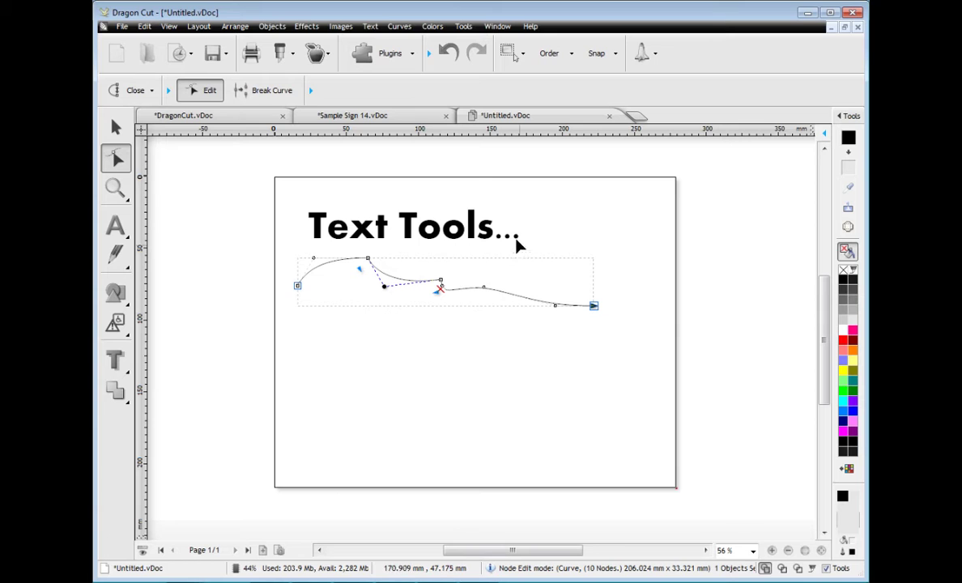
click(312, 90)
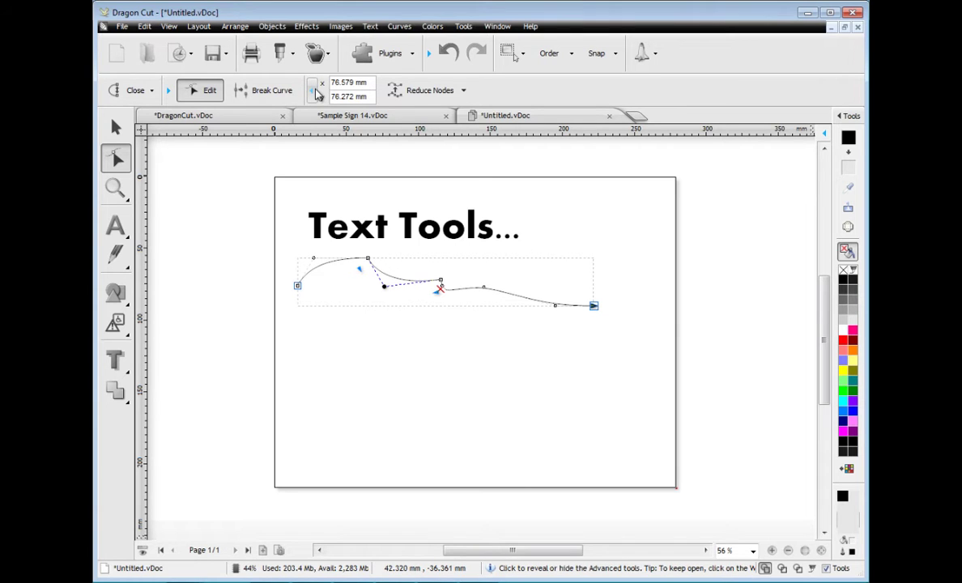
click(170, 91)
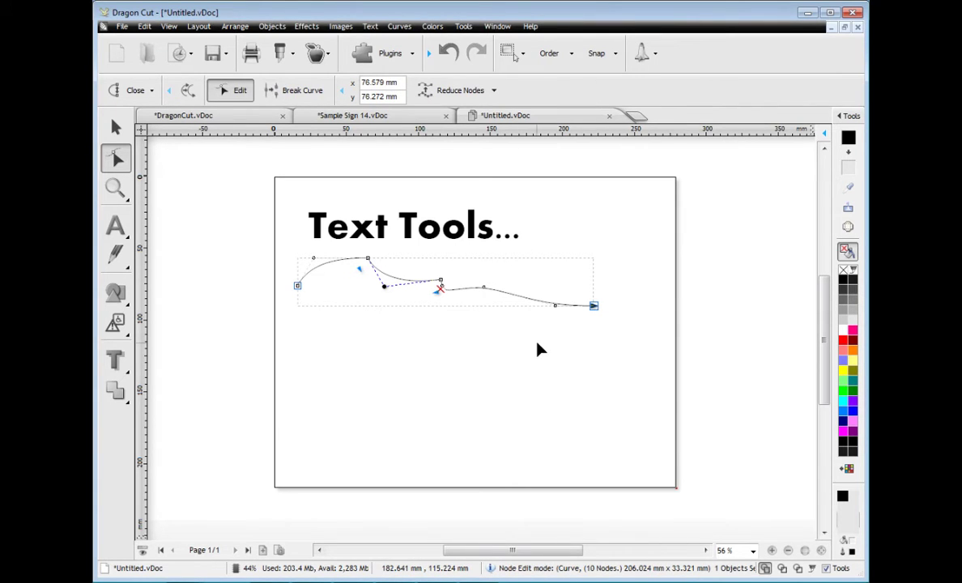
click(115, 126)
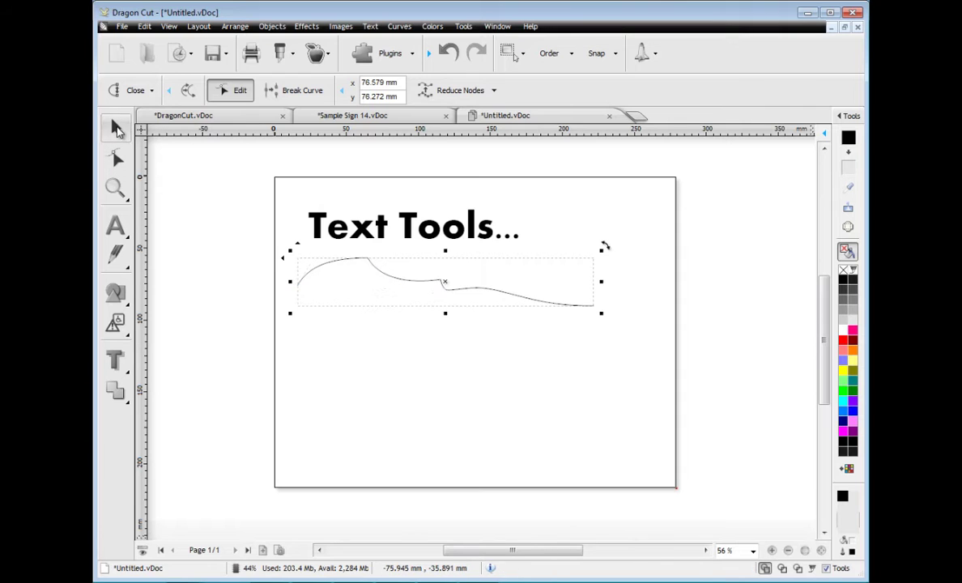
Step: Draw a block arrow below the freehand curve, with a shaft about 84 mm and a head about 42 mm long
click(116, 293)
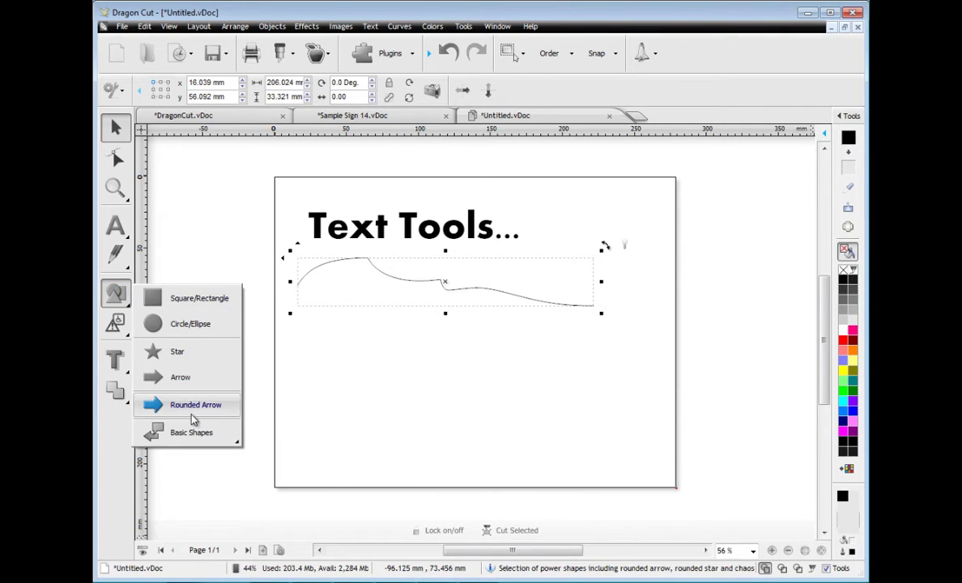
click(191, 354)
drag(337, 345, 533, 455)
drag(439, 402, 405, 376)
Step: Reshape the arrow through its nodes to a shaft about 45 mm long and a swept-back head about 72 mm long
double_click(365, 353)
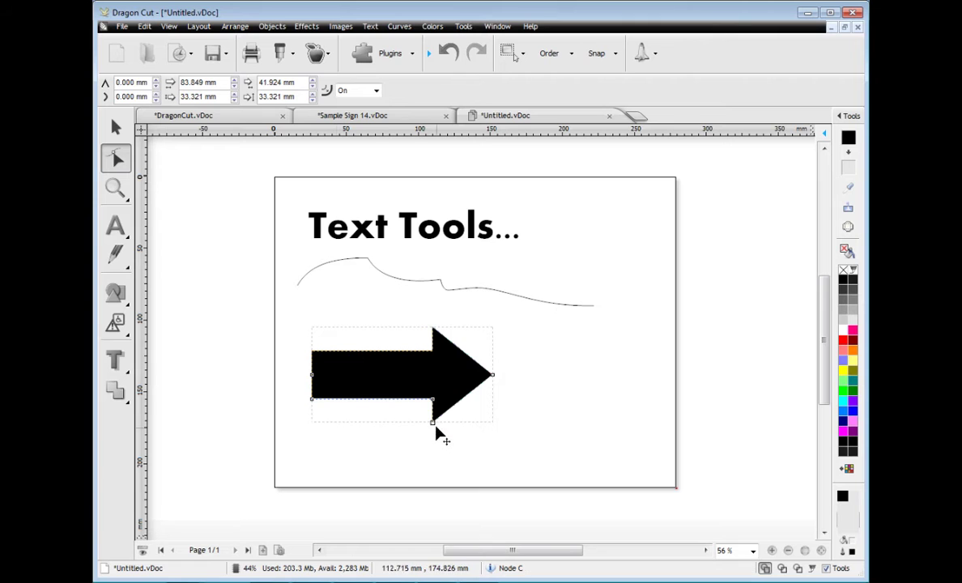
drag(441, 408, 483, 381)
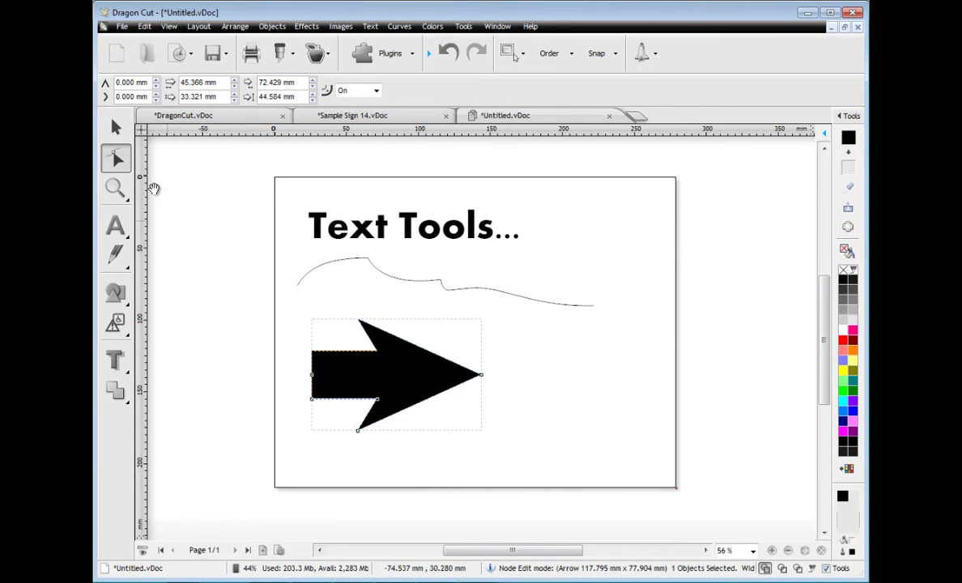
click(116, 127)
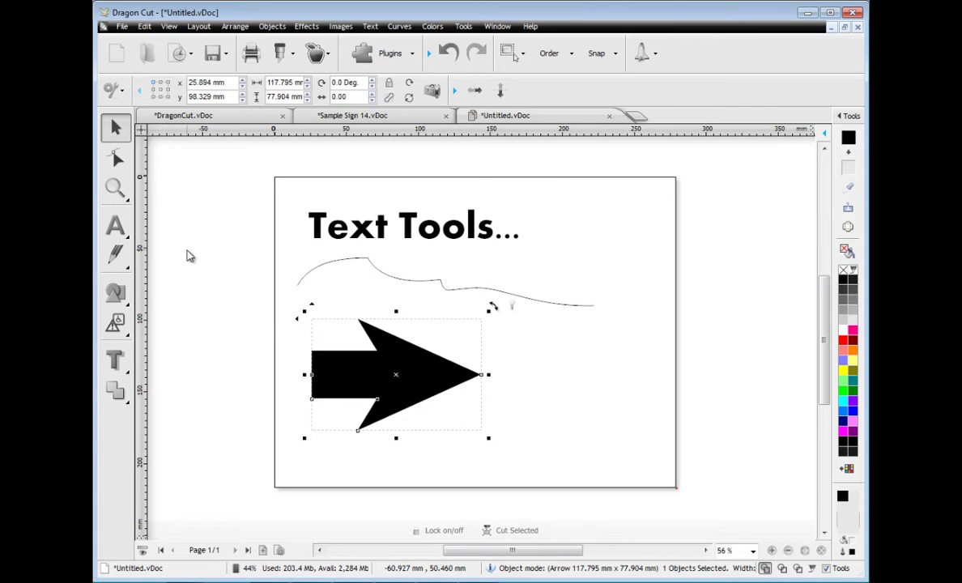
Step: Create a new document and set its page size to the metric Sign Blank 09M, 1800 x 1800 mm
click(636, 116)
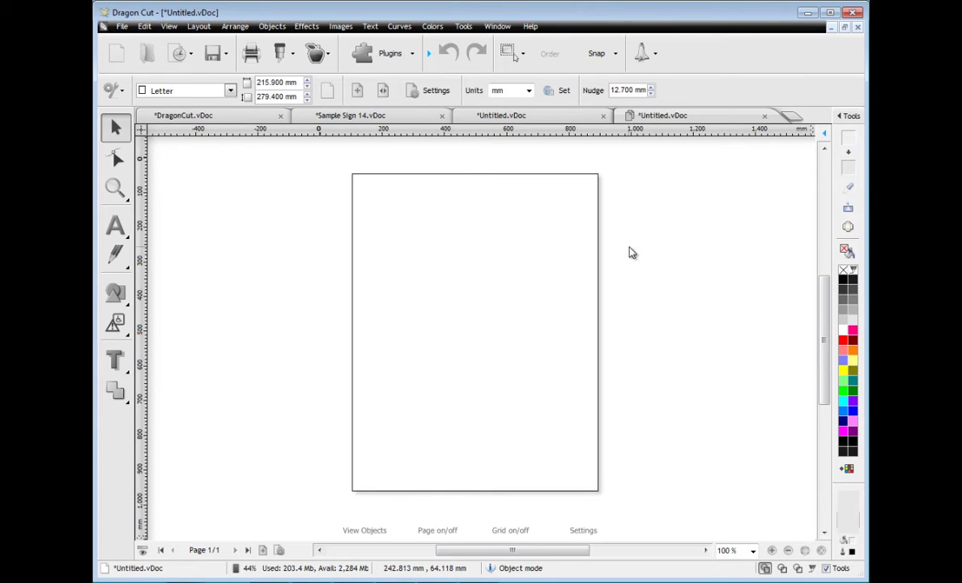
click(231, 90)
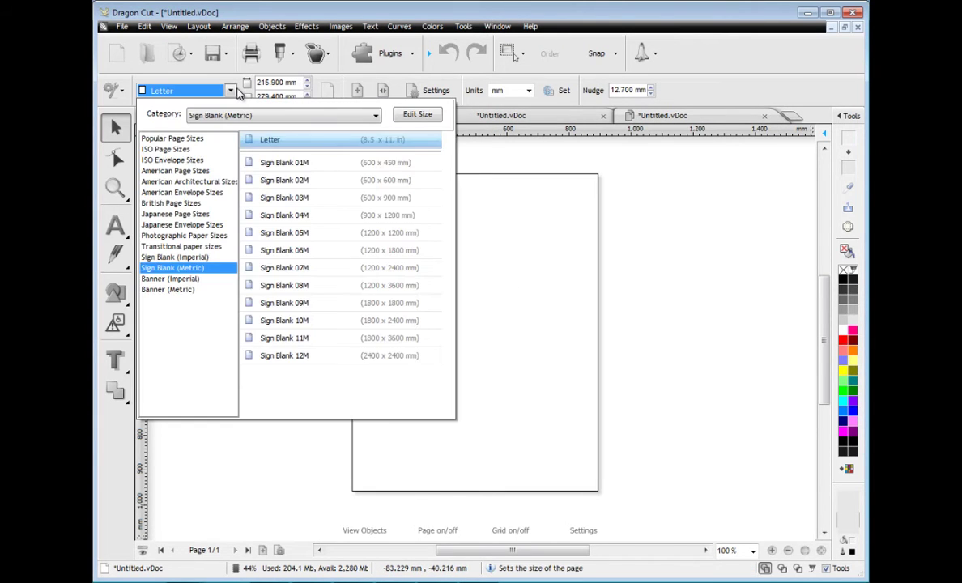
click(276, 306)
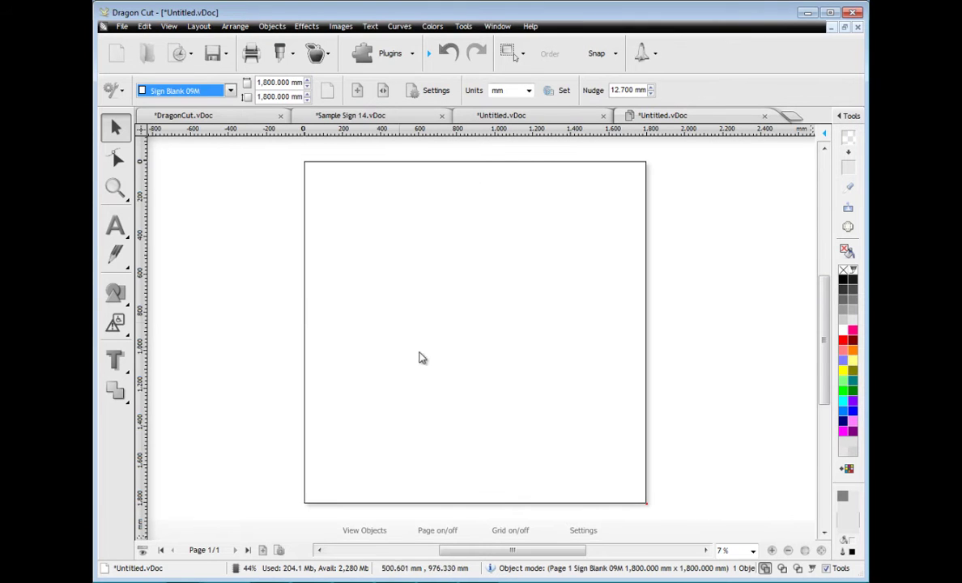
Step: Open the general vector clipart library, preview ornamental designs and browse the Cafe and Food 01 categories
click(119, 333)
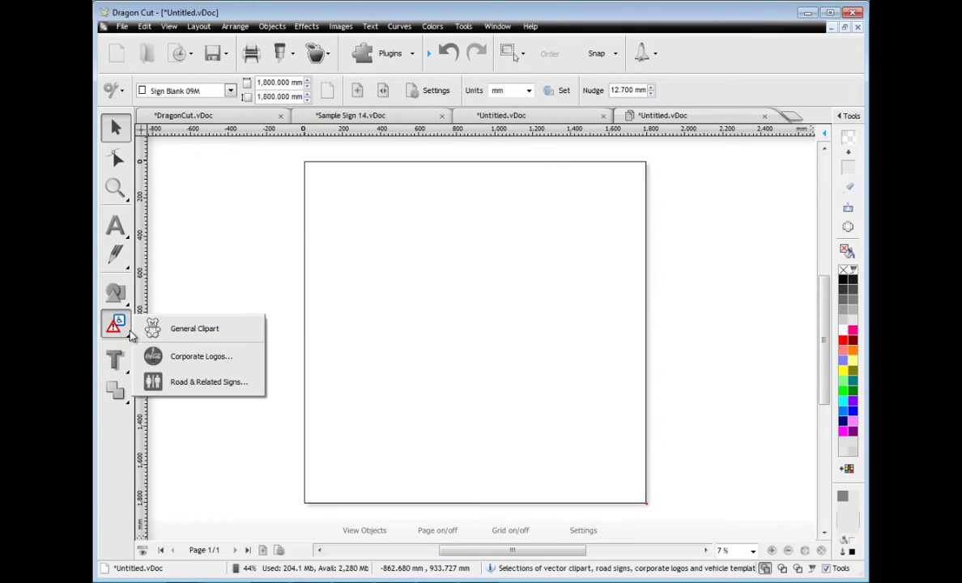
click(193, 333)
click(174, 168)
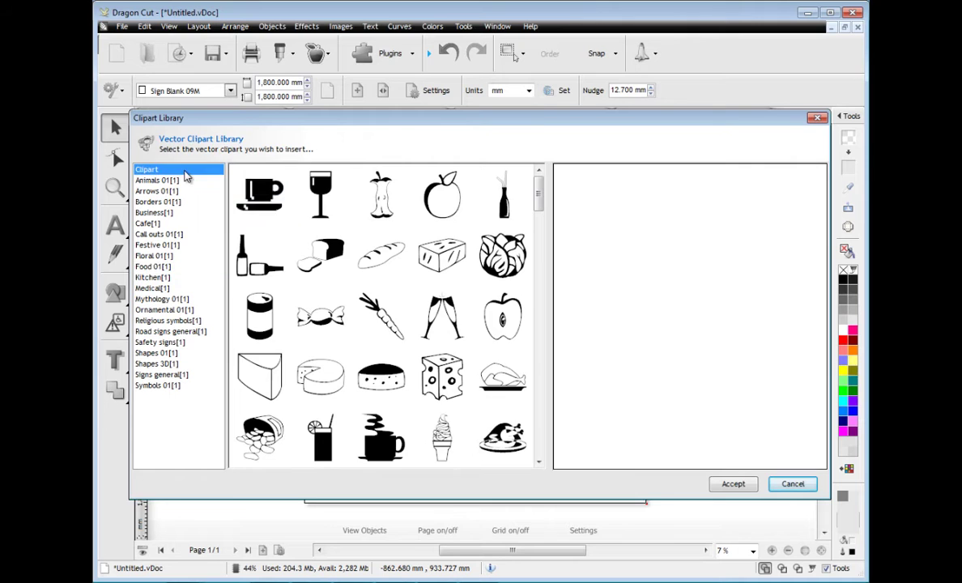
click(502, 255)
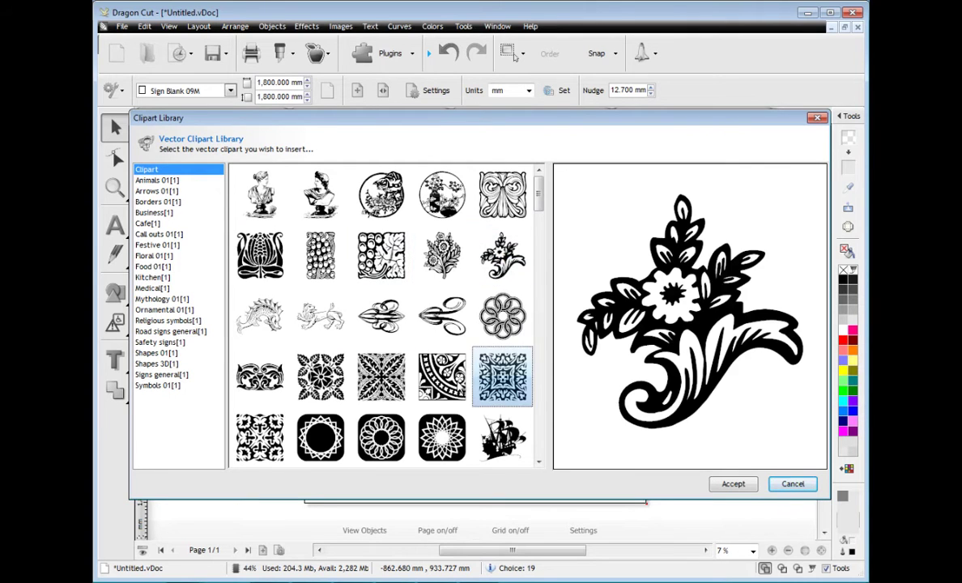
click(442, 377)
click(150, 224)
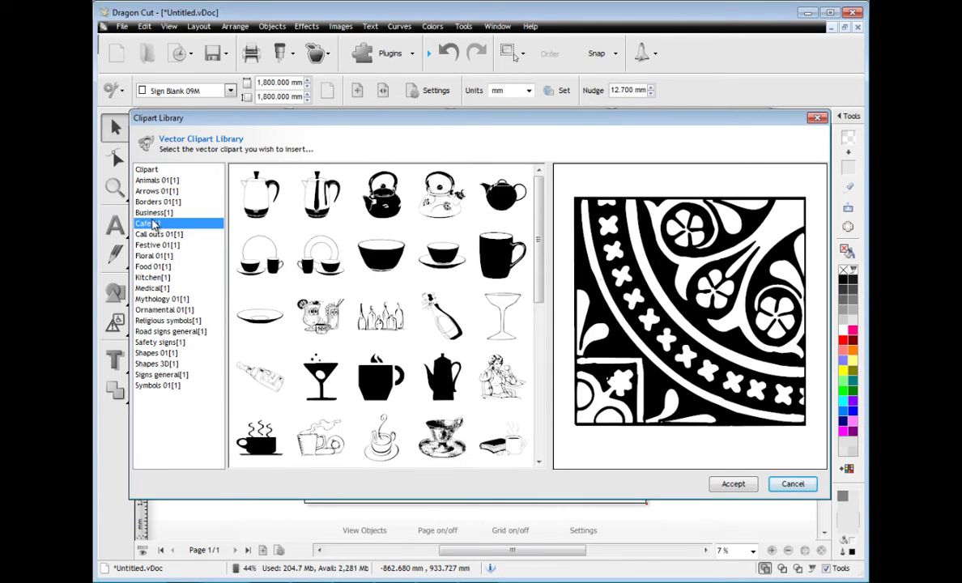
click(154, 267)
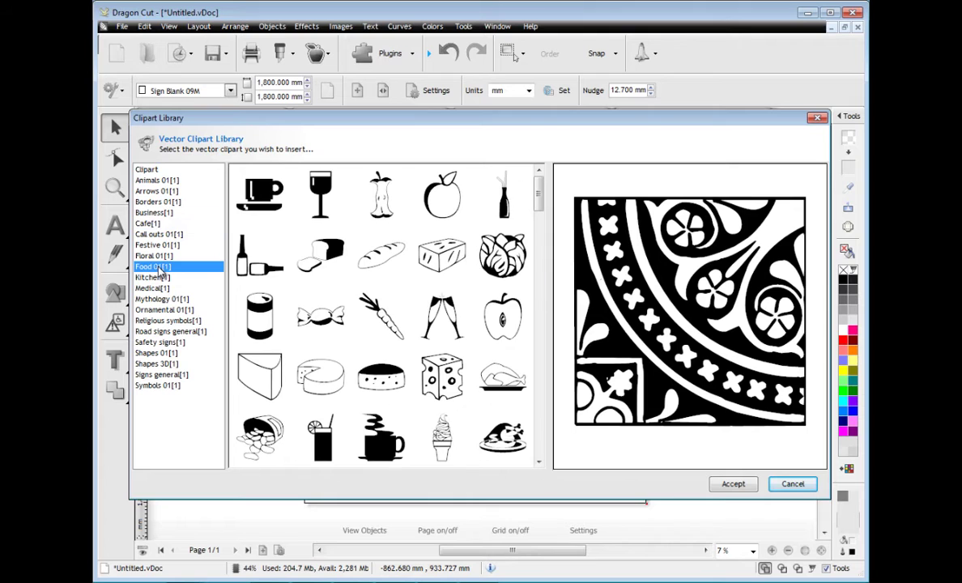
Step: Insert the fork, knife and spoon sign from the Signs general clipart near the page's lower-left corner, about 327 mm square
click(159, 375)
click(320, 438)
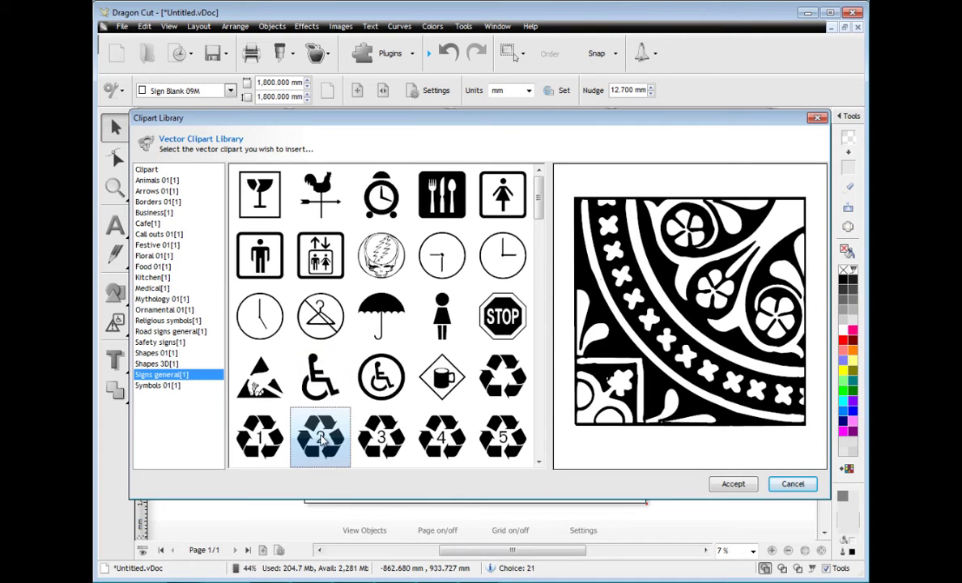
click(444, 258)
click(442, 194)
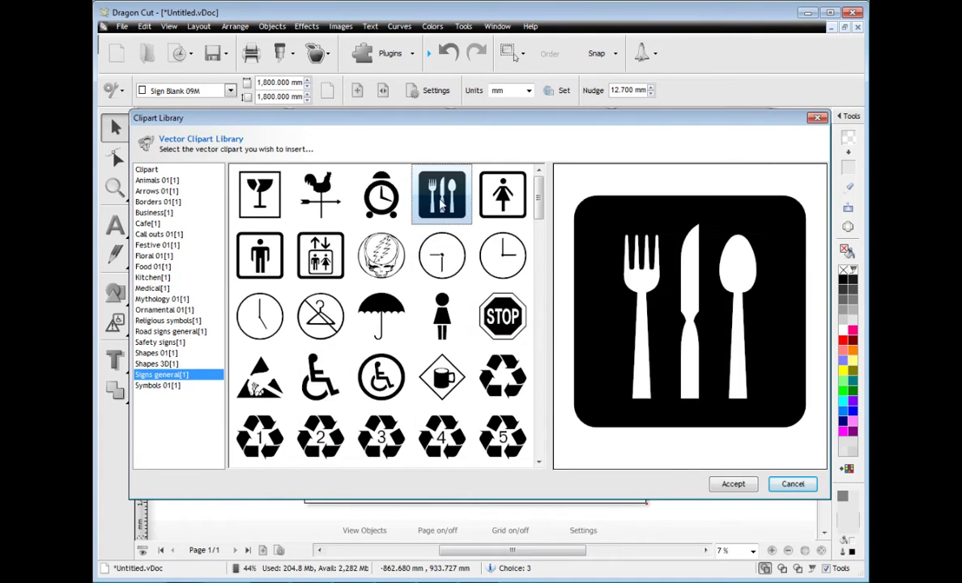
click(738, 485)
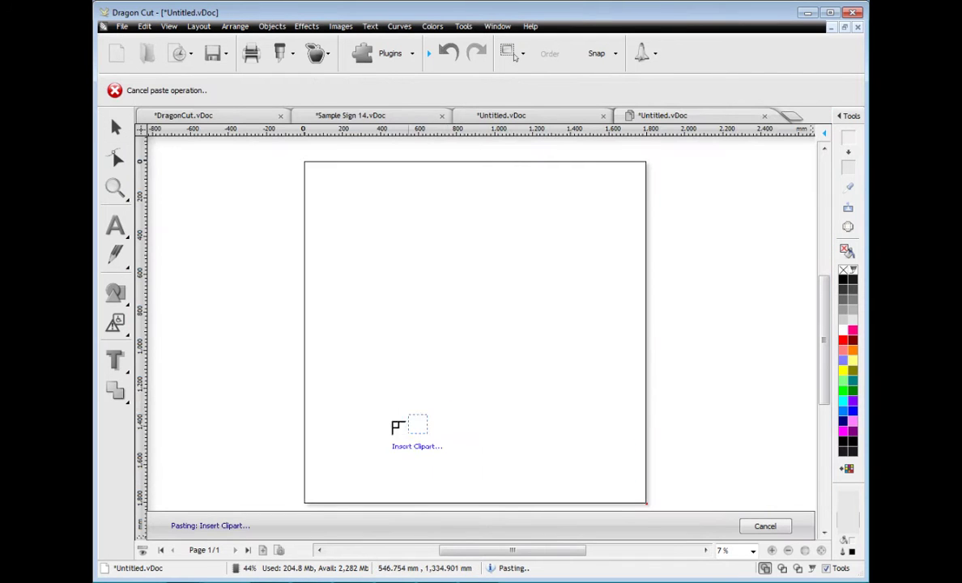
click(393, 420)
drag(354, 490, 313, 393)
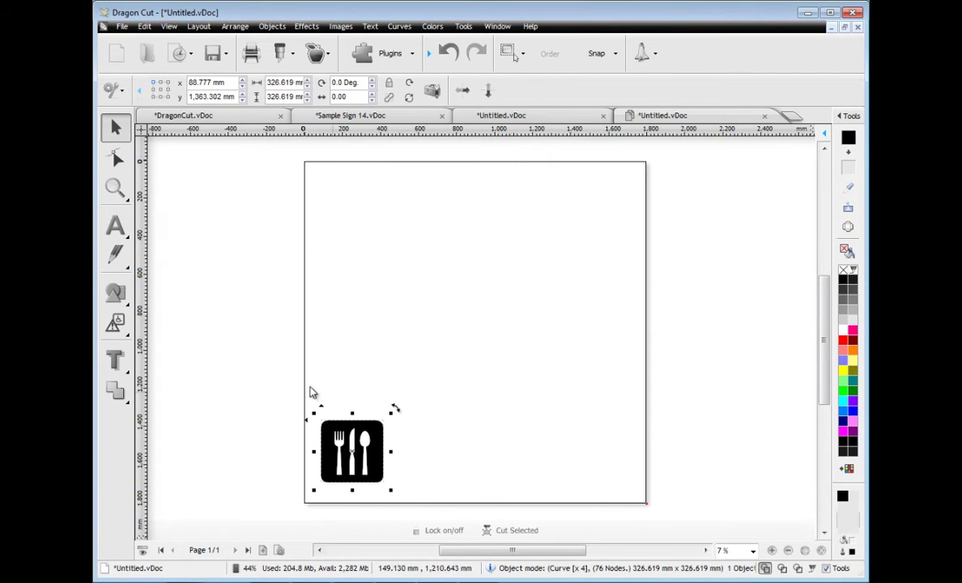
Step: Insert the Chicago Wolves corporate logo from the Cg-Ch folder above the cutlery sign, about 834 mm wide and 809 mm high
click(115, 324)
click(182, 354)
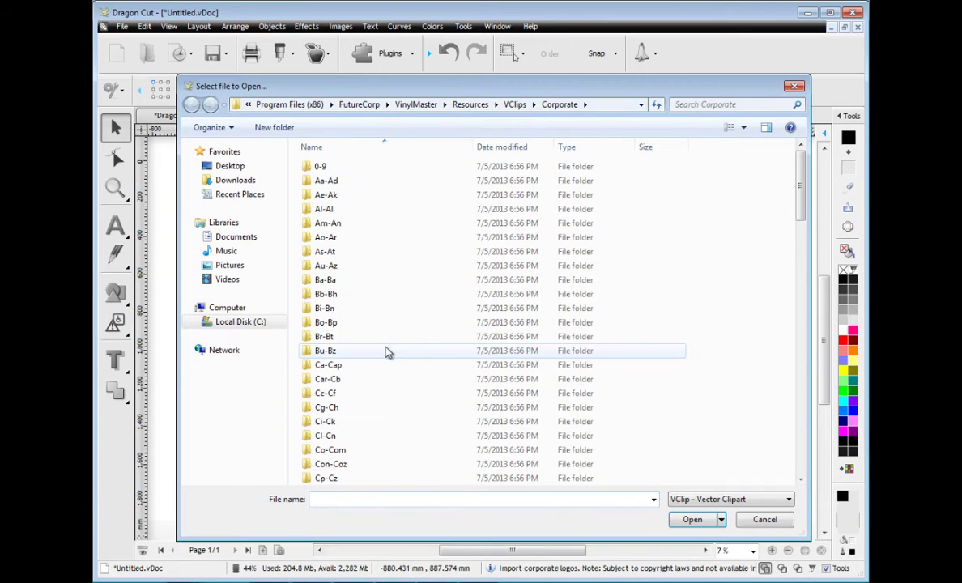
double_click(380, 408)
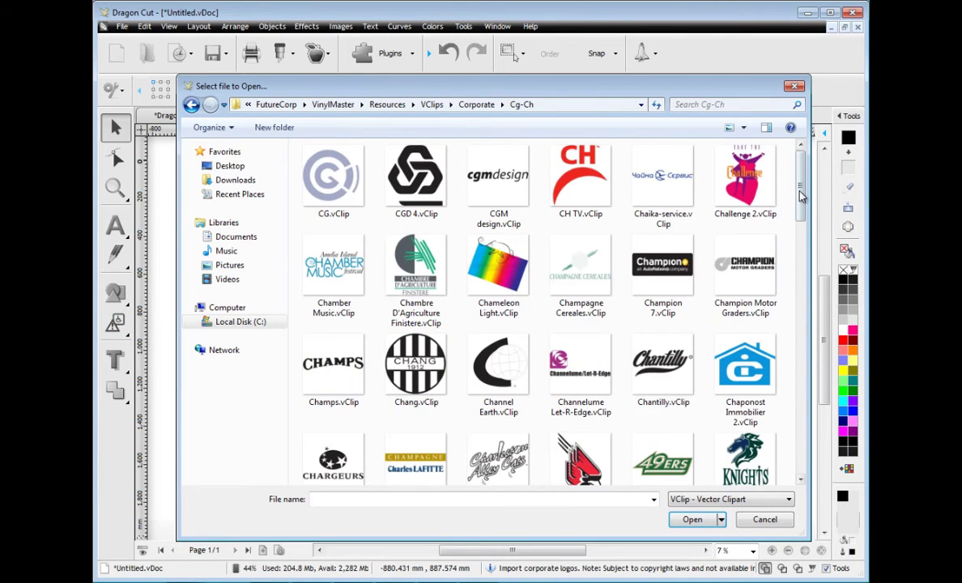
drag(800, 194, 798, 375)
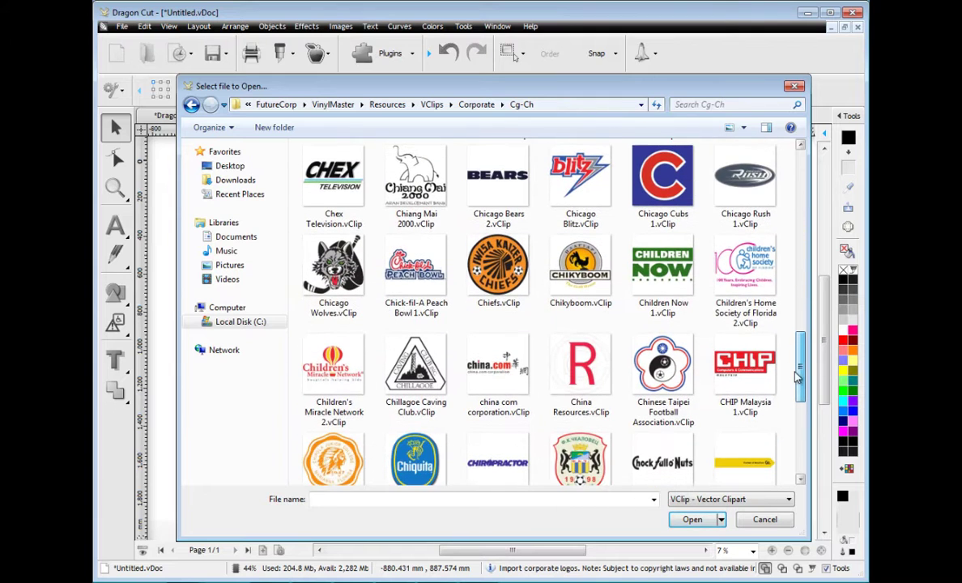
double_click(334, 267)
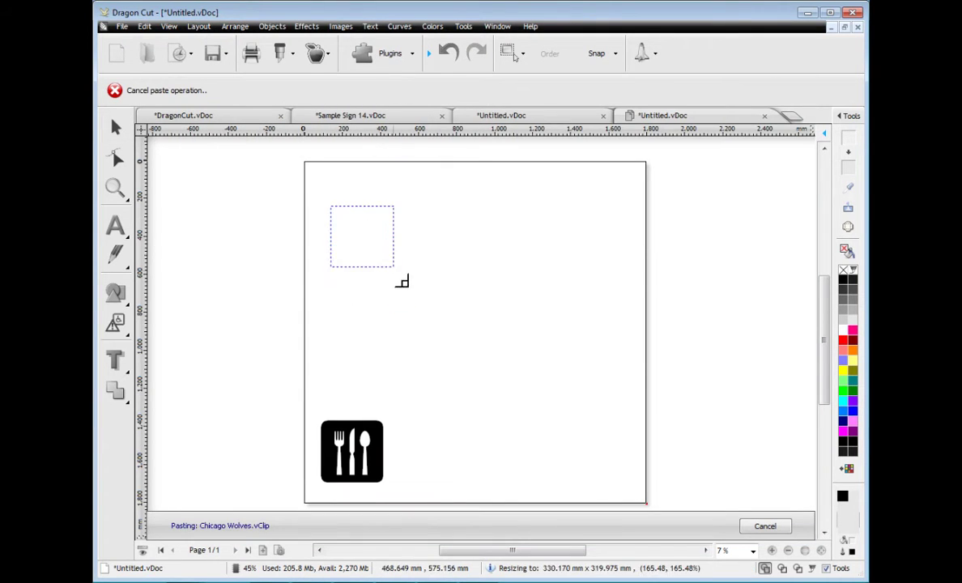
drag(402, 281, 496, 377)
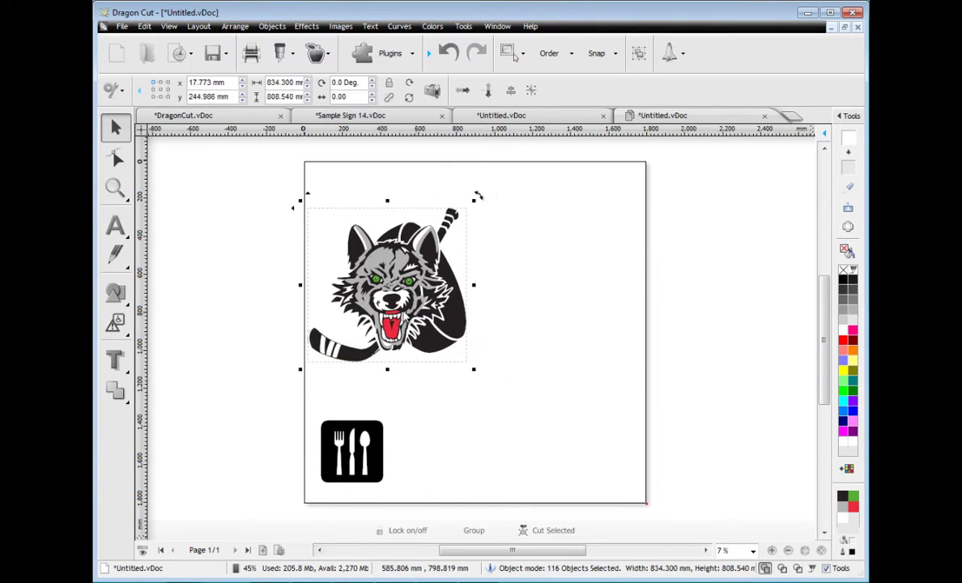
Step: Insert the moped-and-bicycle sign from the Road Signs Metric folder to the right of the wolf logo and deselect it
click(115, 323)
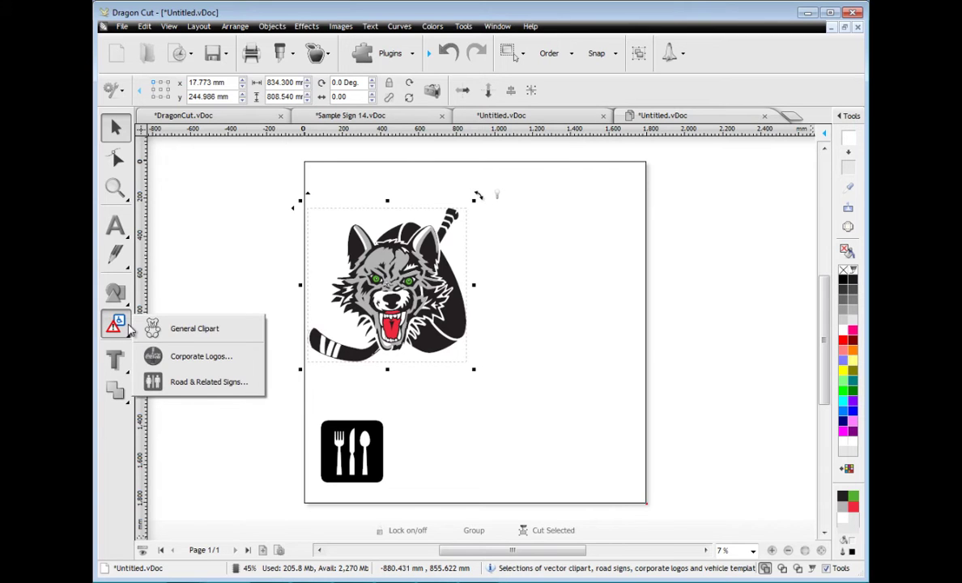
click(193, 383)
double_click(356, 181)
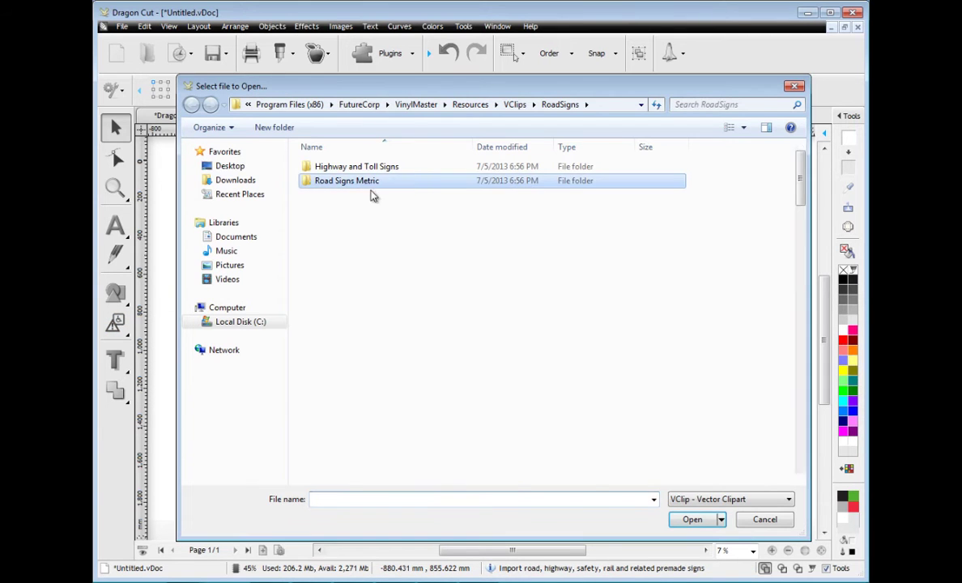
scroll(730, 198, down, 6)
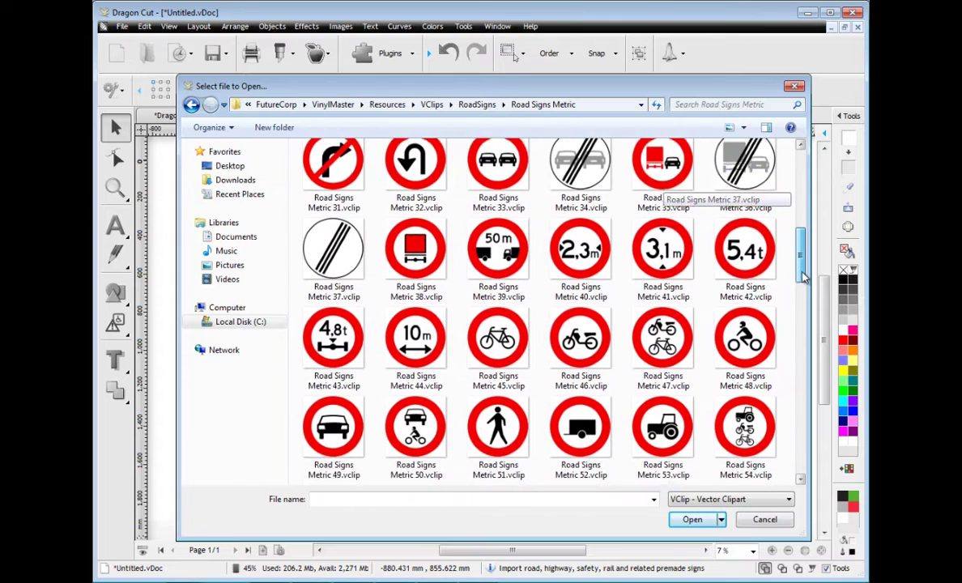
click(685, 275)
double_click(685, 276)
drag(492, 222, 625, 356)
click(721, 380)
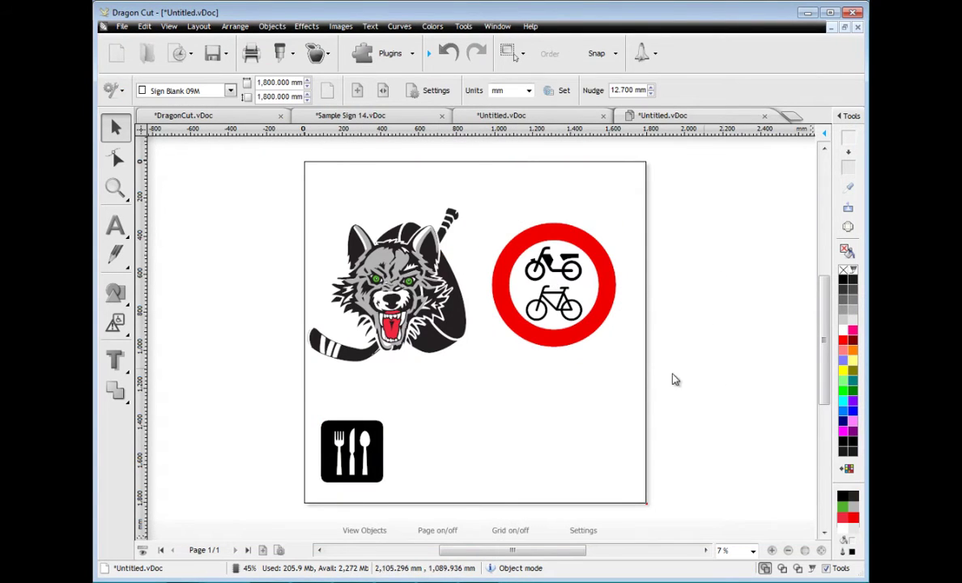
Step: Inspect the artwork's outlines by switching to wireframe view and back to solid view
click(765, 568)
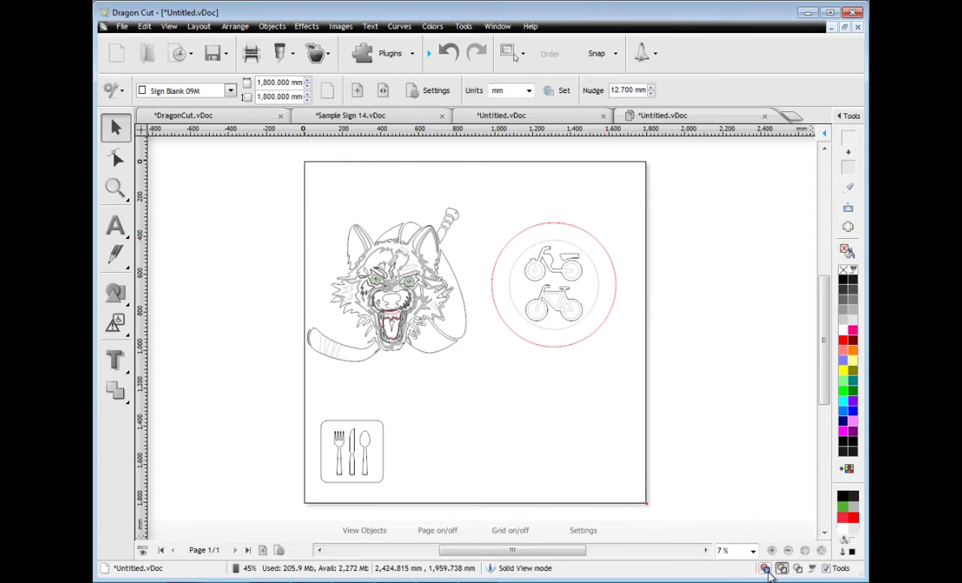
click(766, 569)
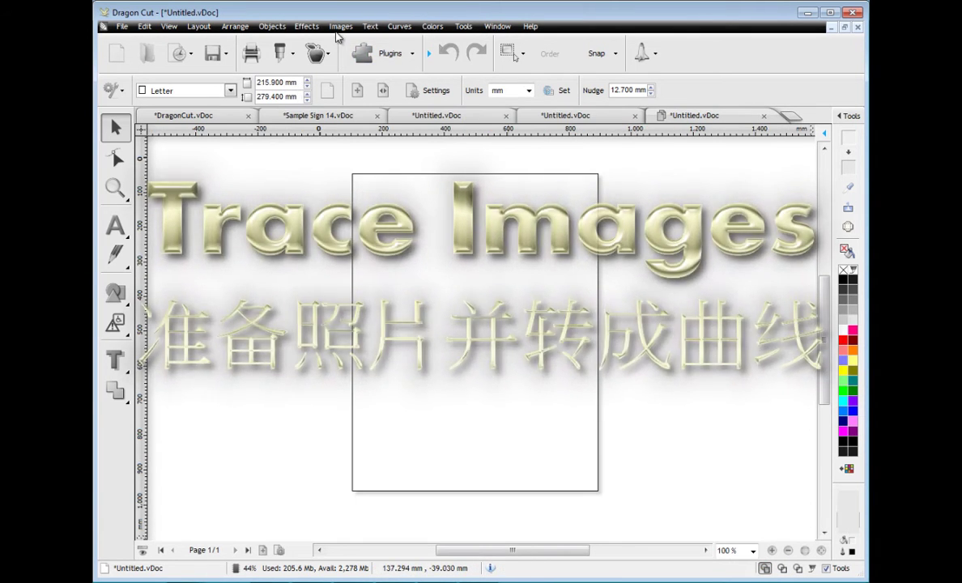
Step: Import the dragon image from the Samples folder onto the blank Letter page, about 96 mm wide and 210 mm high
click(341, 27)
click(381, 43)
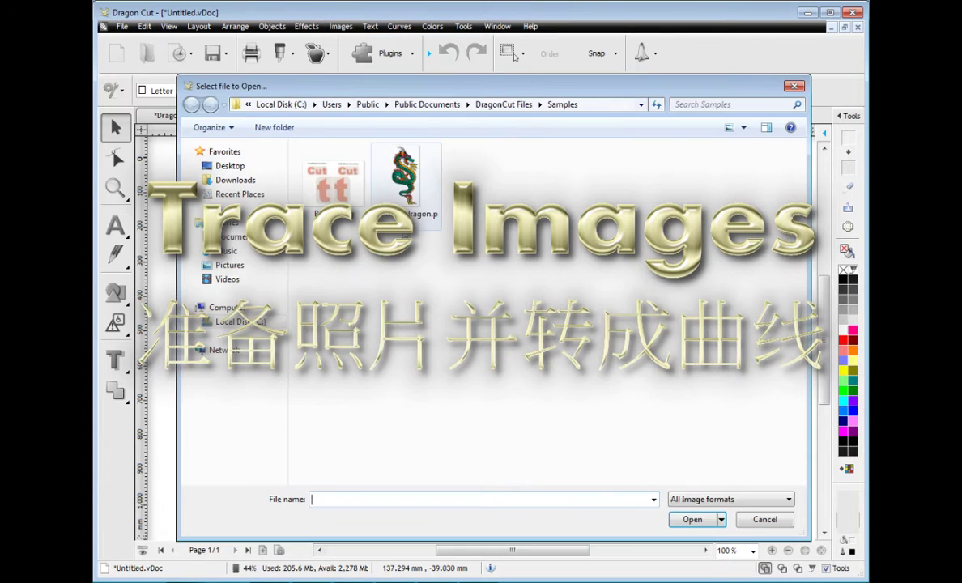
double_click(405, 190)
click(422, 203)
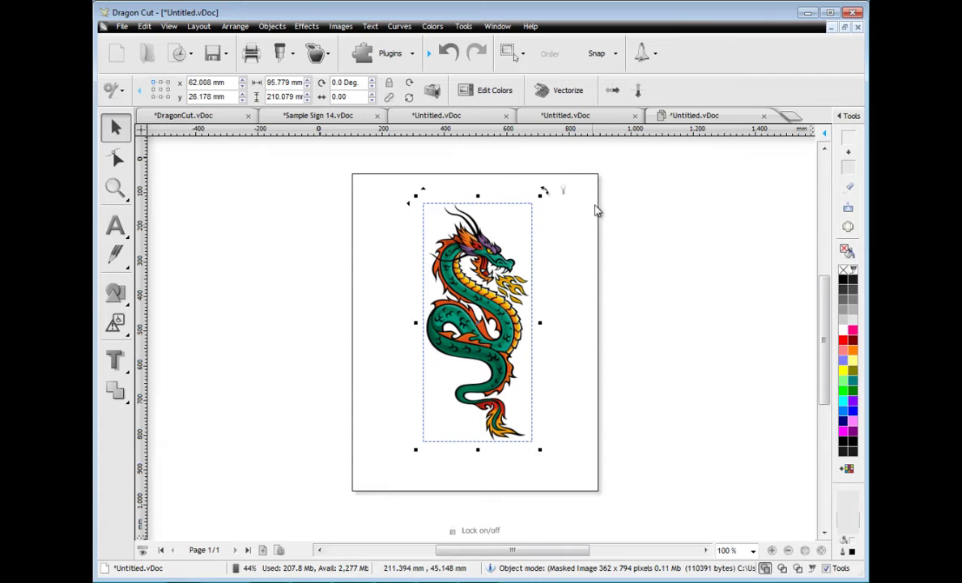
Step: Vectorize the dragon image with six colors in Default trace mode, replacing the source image with the traced artwork
click(570, 93)
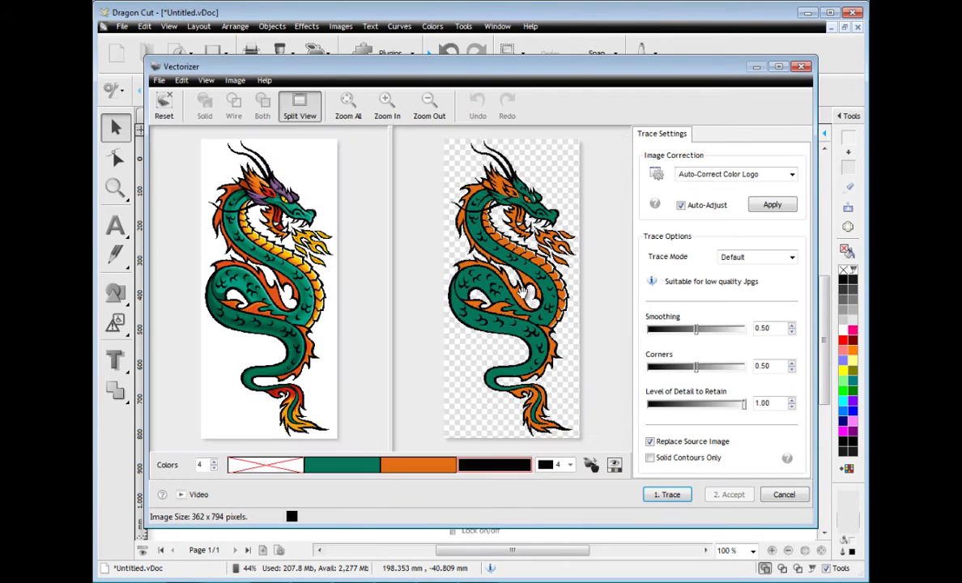
click(213, 461)
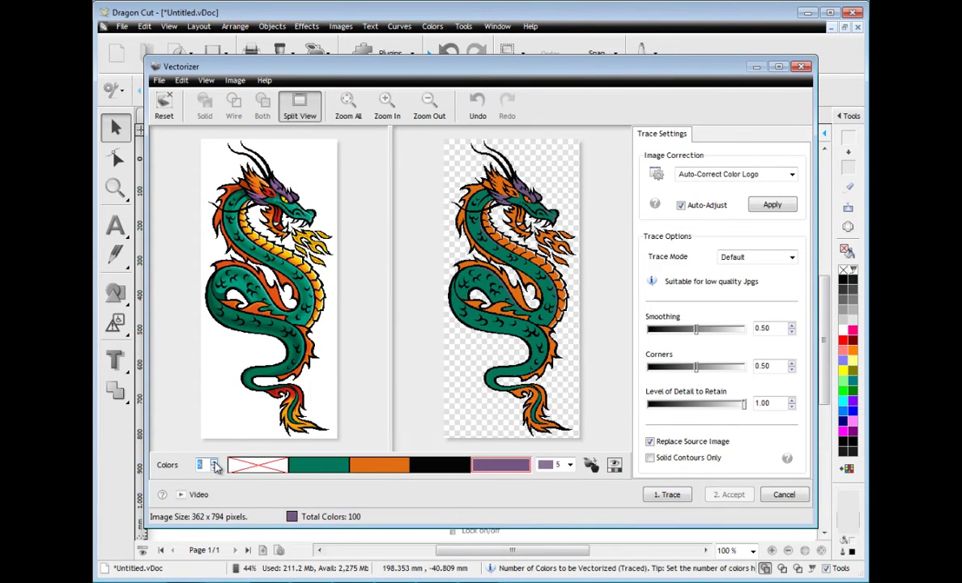
click(214, 461)
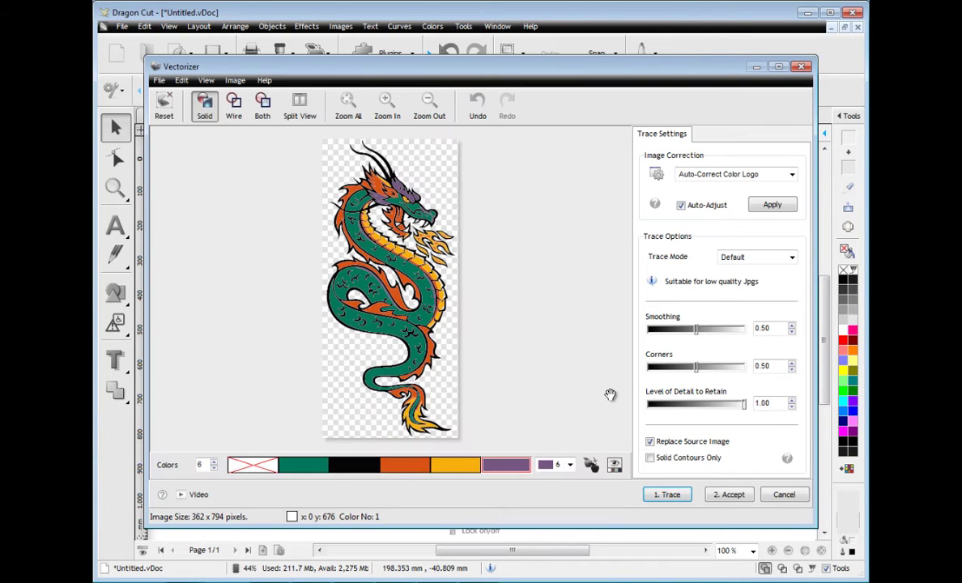
click(747, 490)
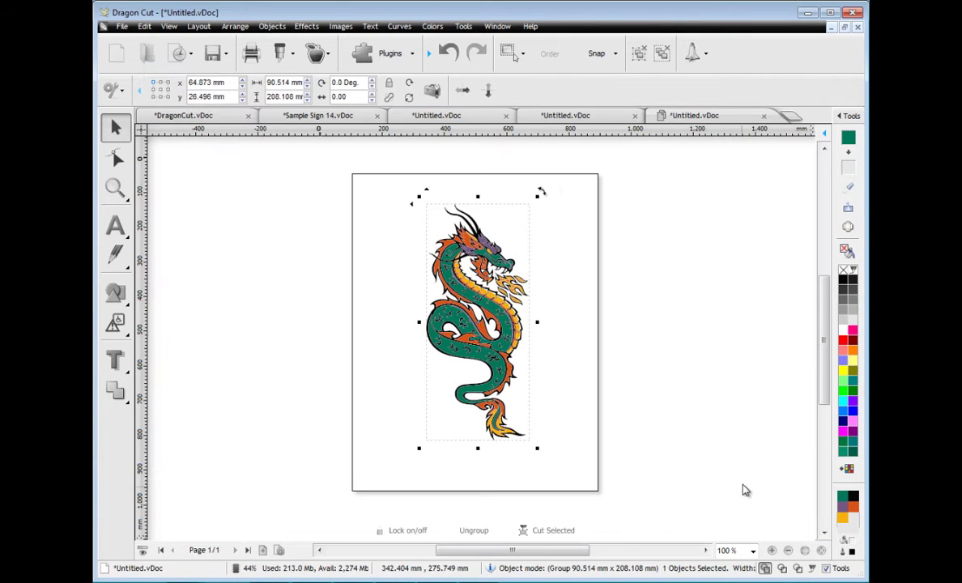
Step: Inspect the traced outlines of the dragon's head and upper body up close in wireframe view
click(115, 188)
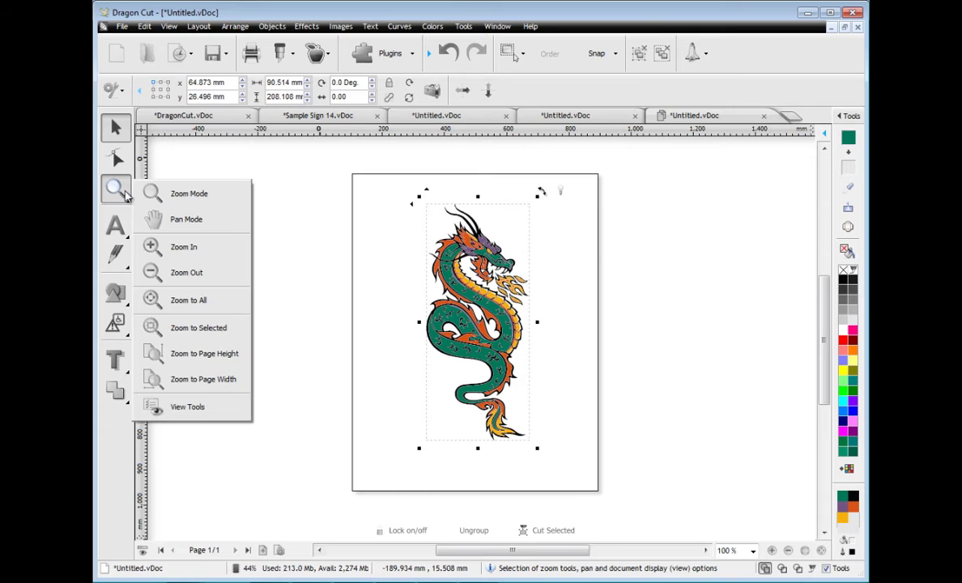
click(159, 194)
drag(423, 207, 540, 324)
click(782, 568)
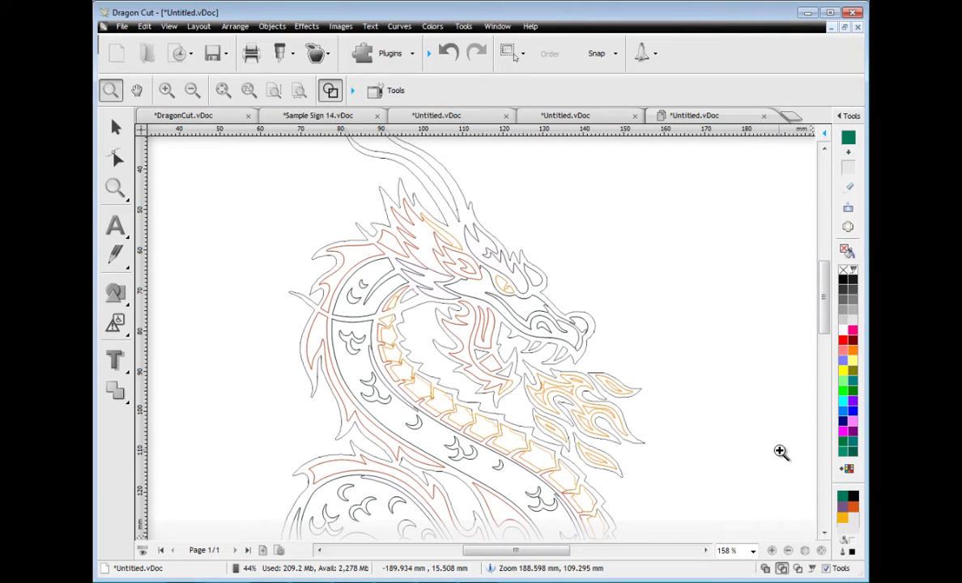
Step: Open the recent ImageCutDemo document and start the Image Cut plugin on its portrait photo
click(182, 55)
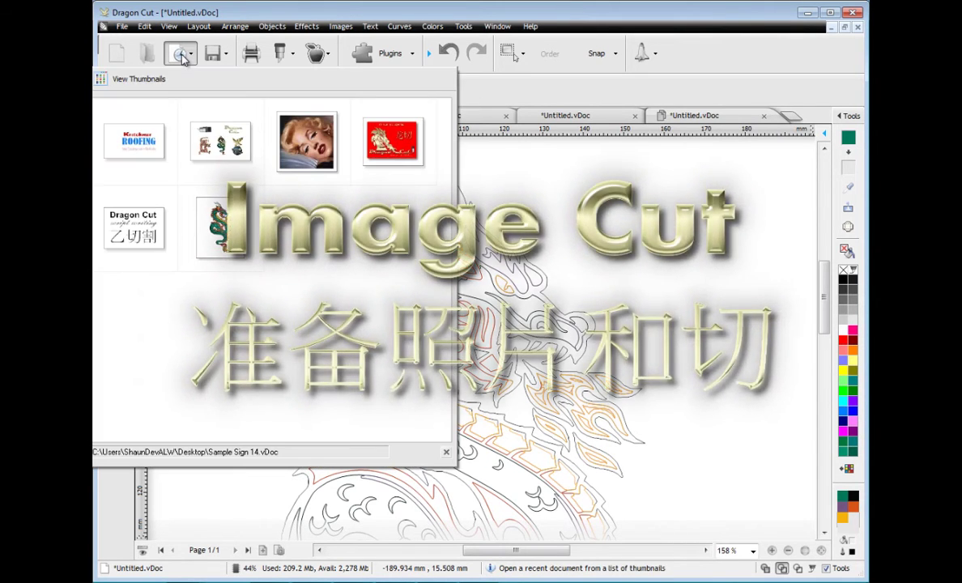
click(307, 142)
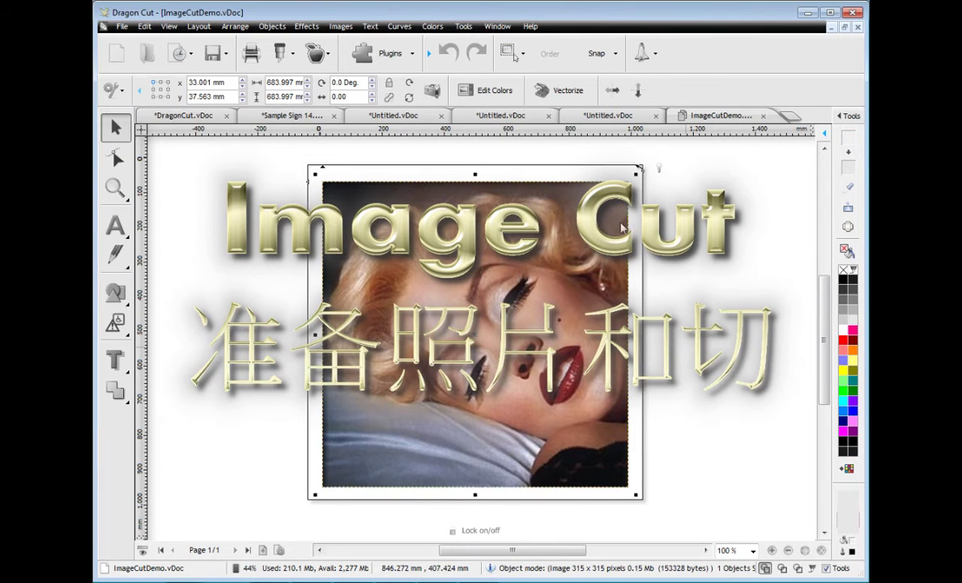
click(390, 54)
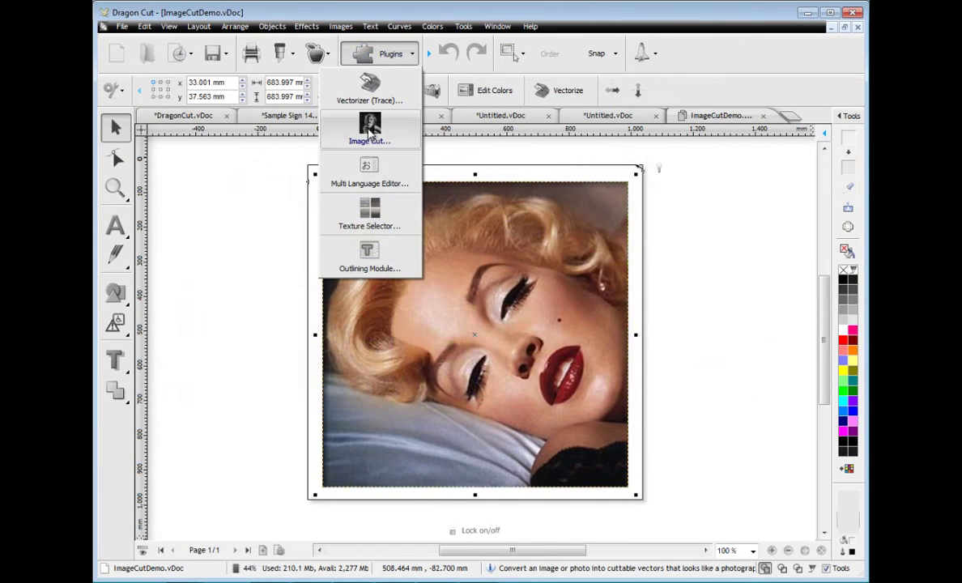
click(369, 132)
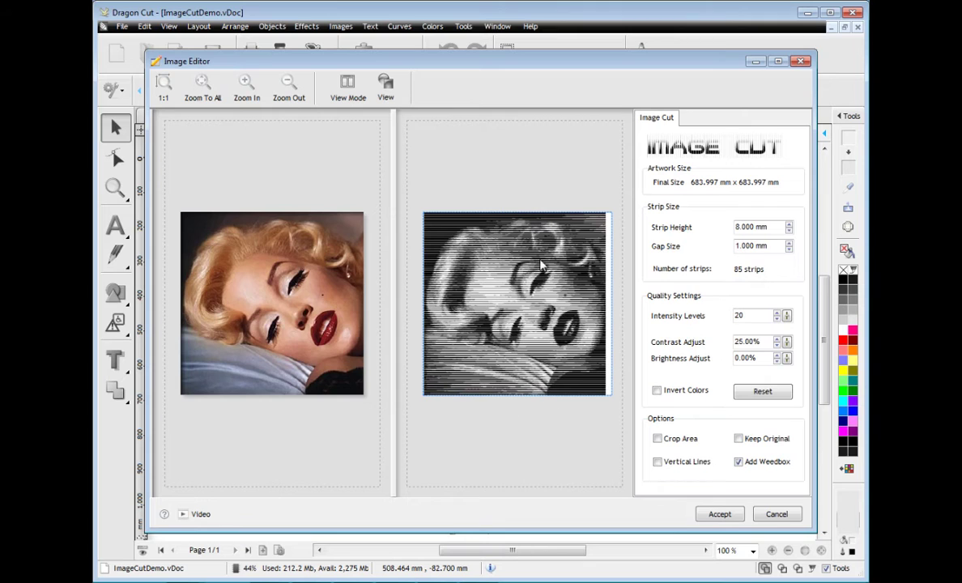
Step: Convert the photo into cuttable strips with a strip height of 8.5 mm and gap size of 2 mm, and deselect the result
click(789, 249)
click(790, 242)
click(790, 242)
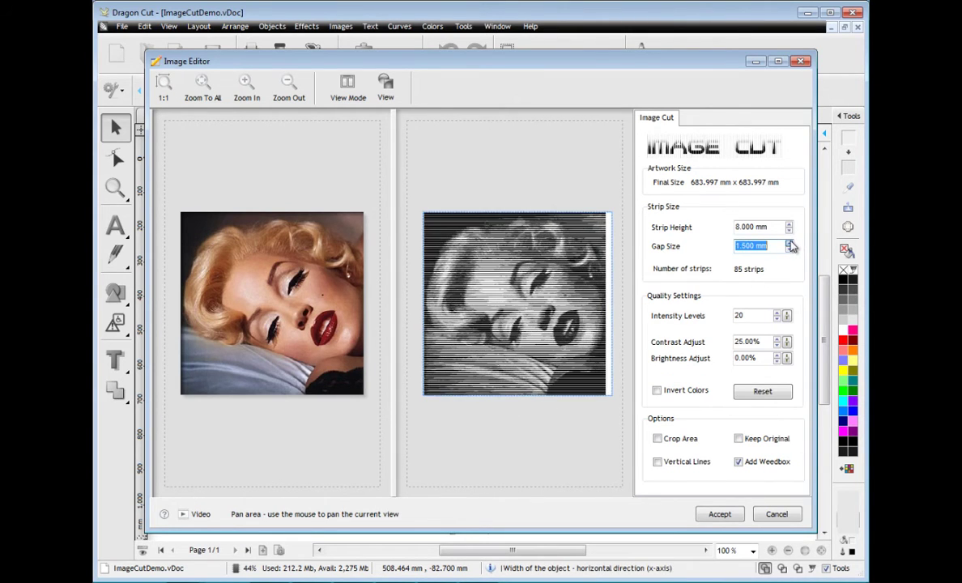
click(789, 243)
click(790, 243)
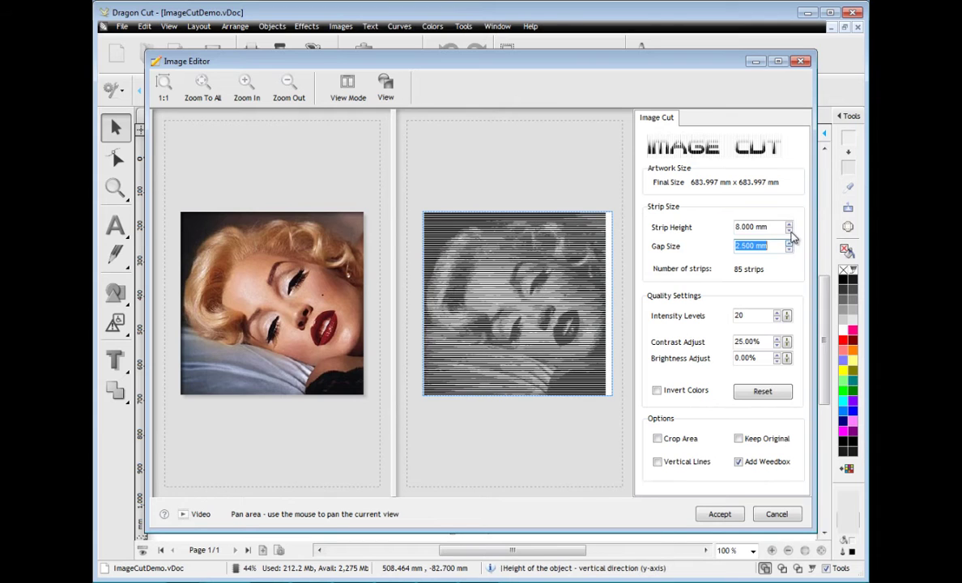
click(790, 231)
click(790, 231)
click(790, 224)
click(790, 225)
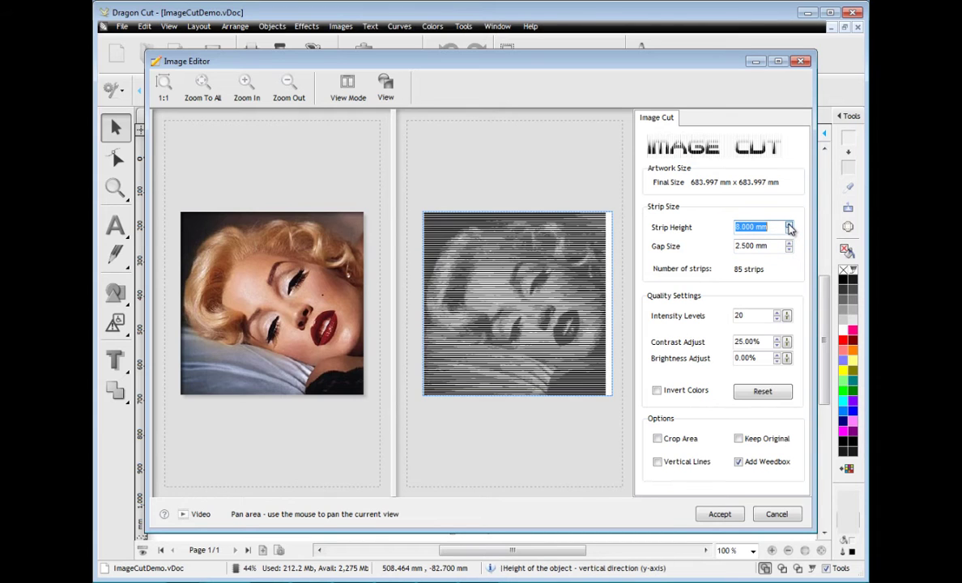
click(790, 224)
click(790, 250)
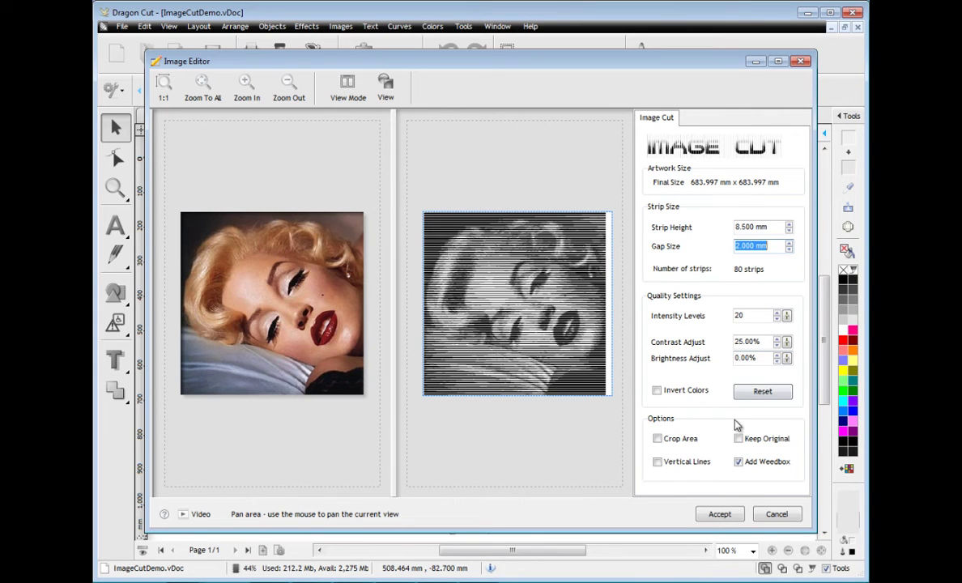
click(723, 515)
click(688, 442)
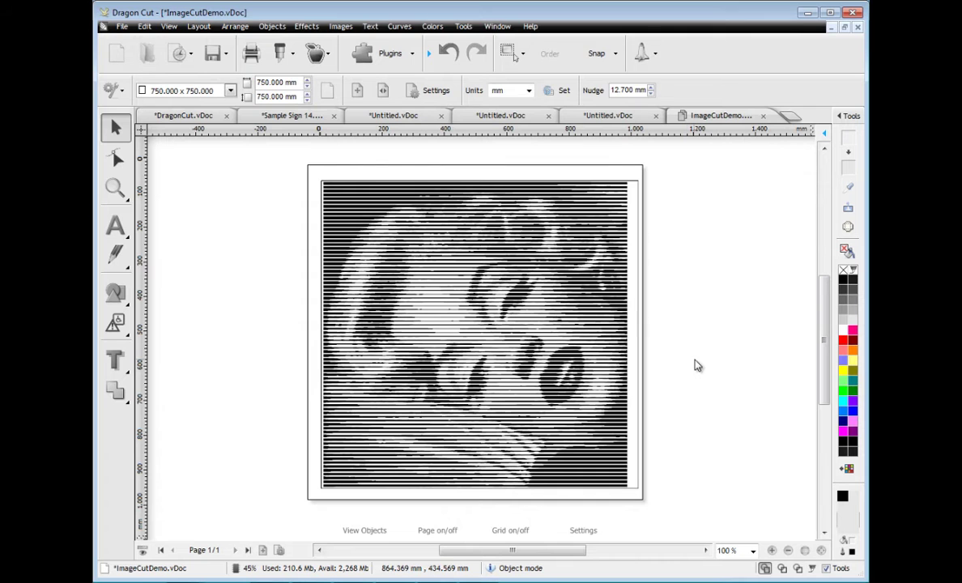
Step: Open the recent Cutfile document and bring up its cut setup for sending to the vinyl cutter
click(185, 55)
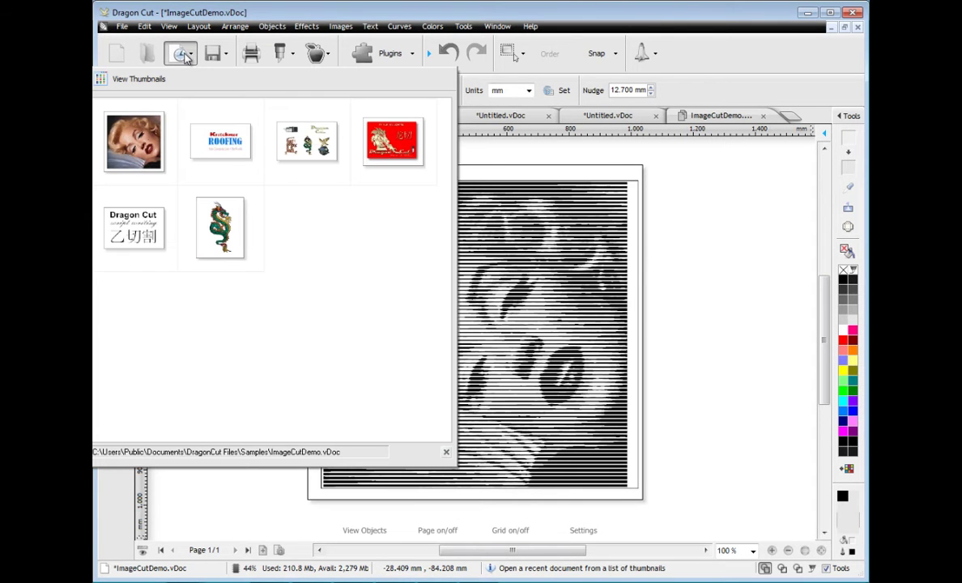
click(134, 203)
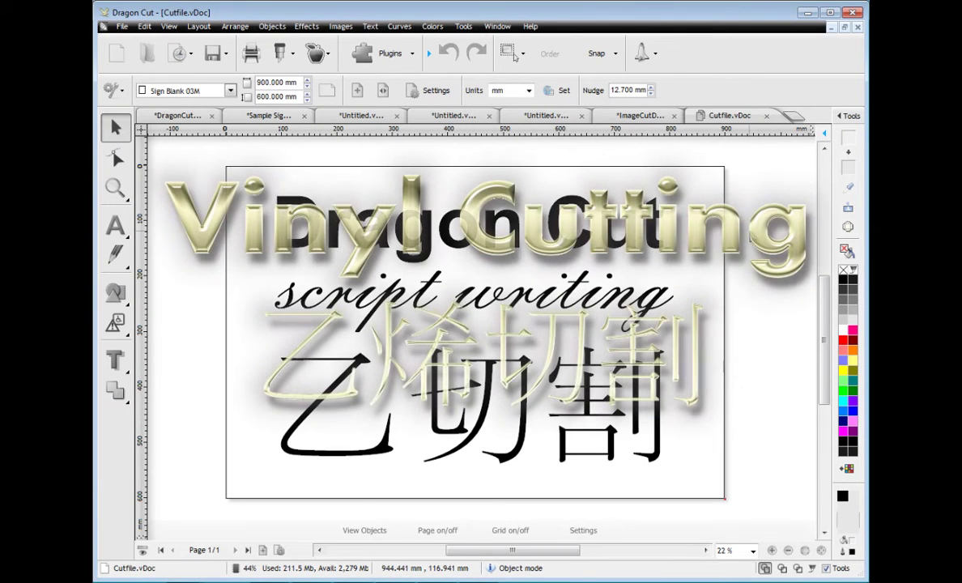
click(293, 57)
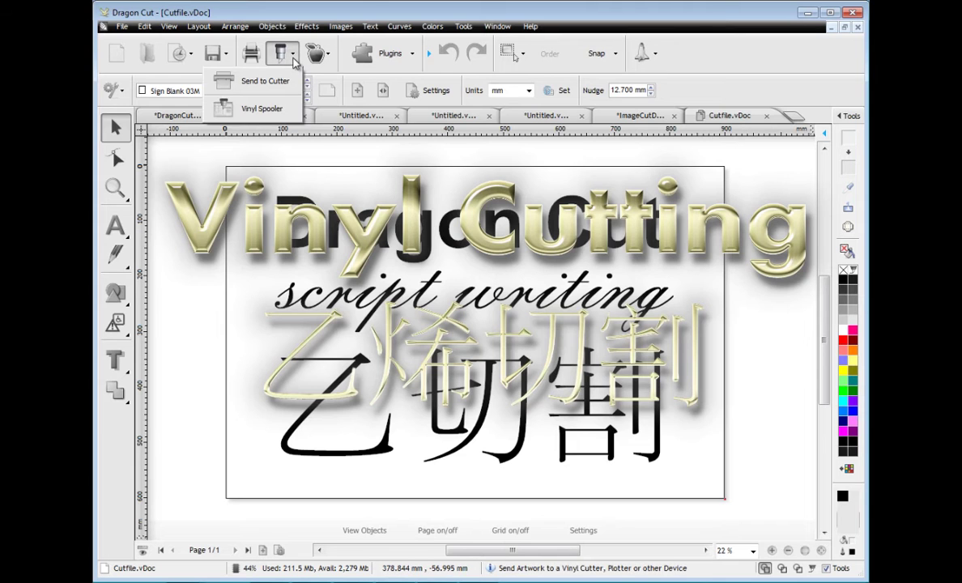
click(267, 81)
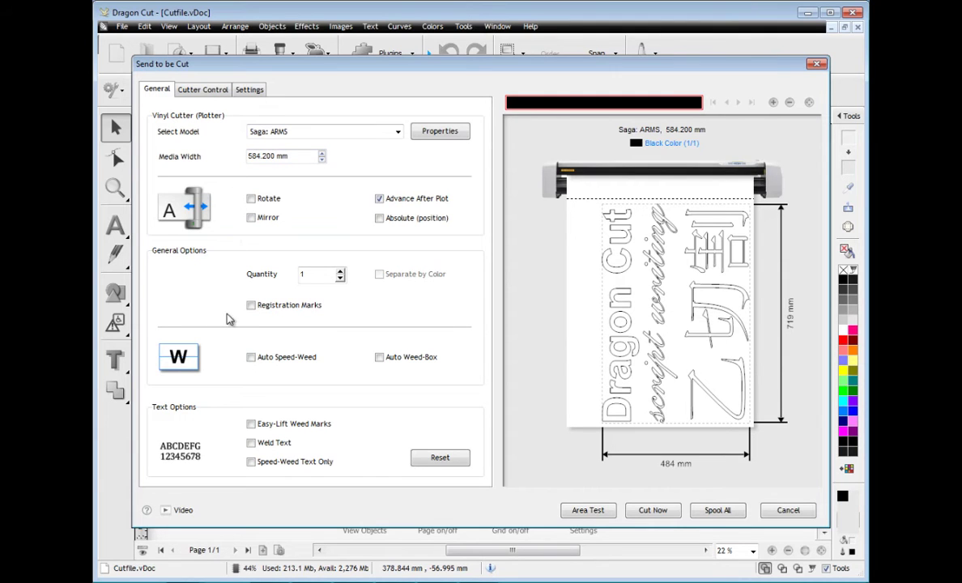
Step: Enable Auto Speed-Weed, Weld Text and Easy-Lift Weed Marks for the cut job, checking the lettering in the enlarged preview
click(251, 358)
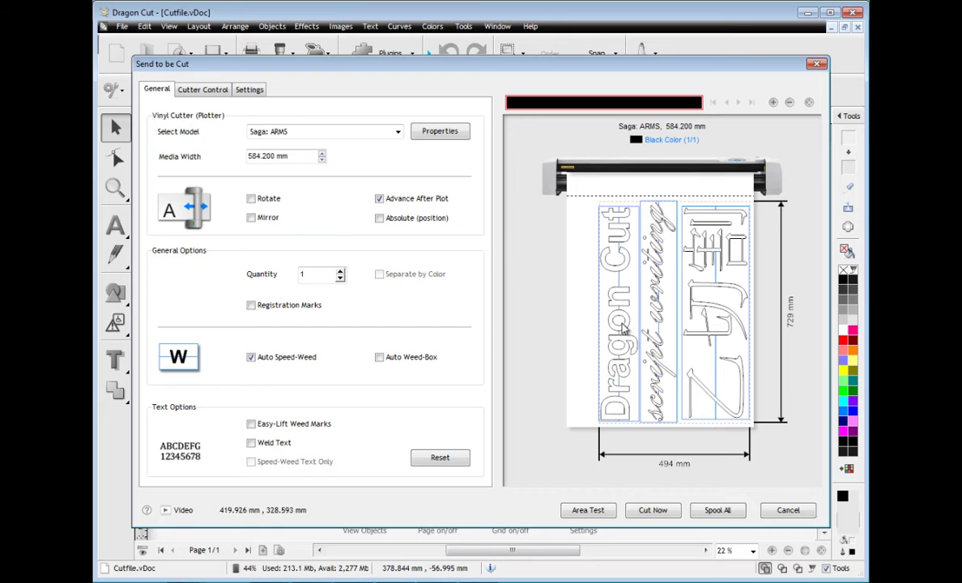
click(773, 103)
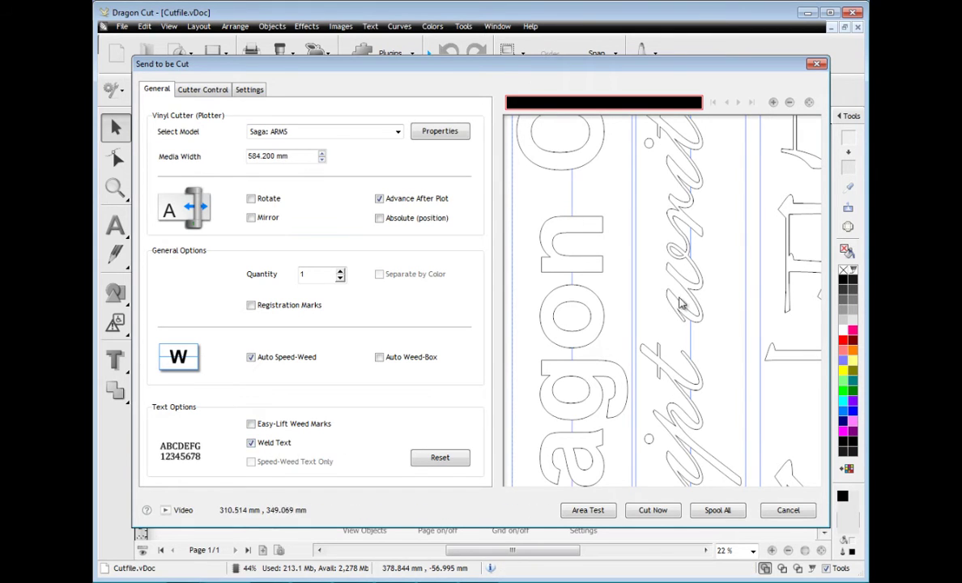
click(310, 426)
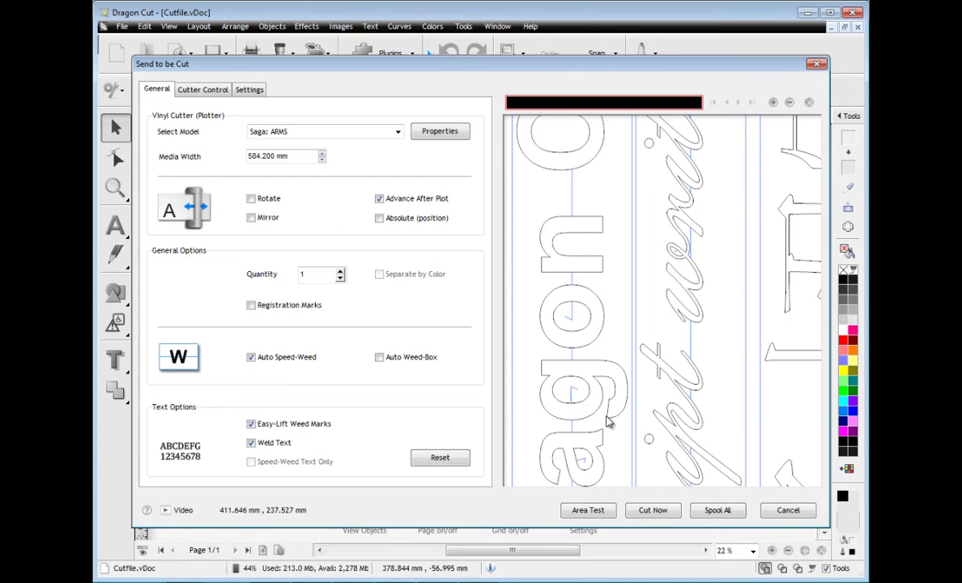
Step: Review the cutter's force, speed and blade offset settings, the blade preset library, and the position and weed box options
click(204, 90)
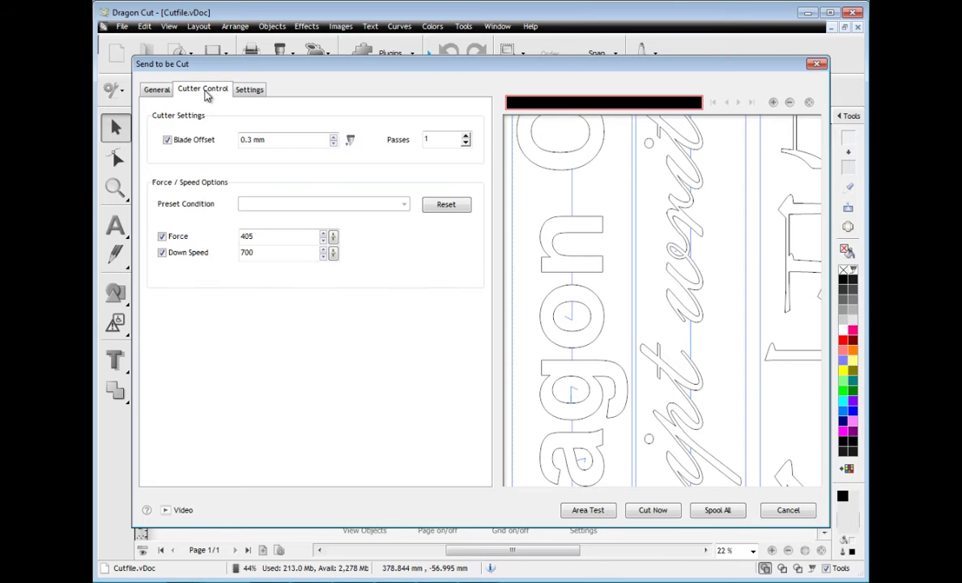
click(351, 141)
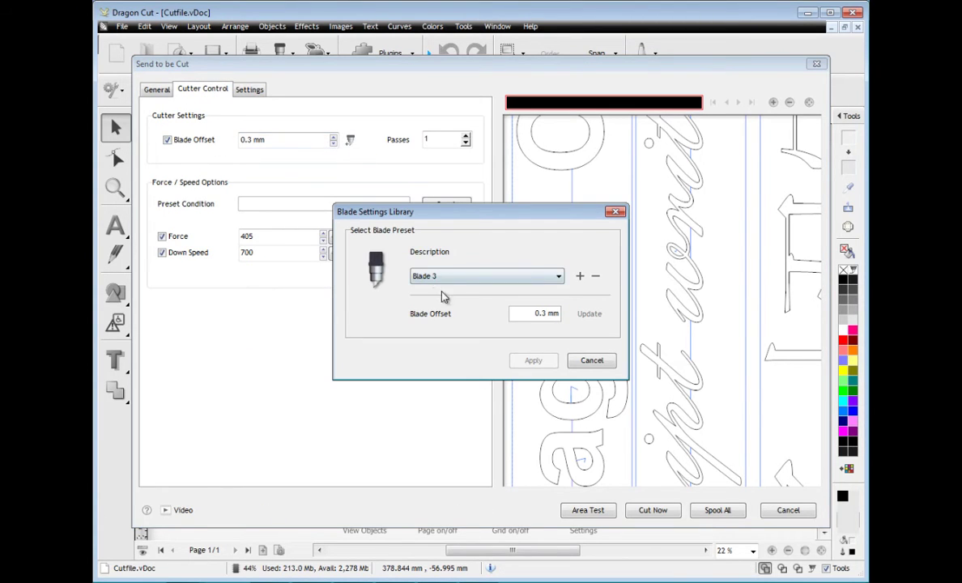
click(591, 360)
click(253, 93)
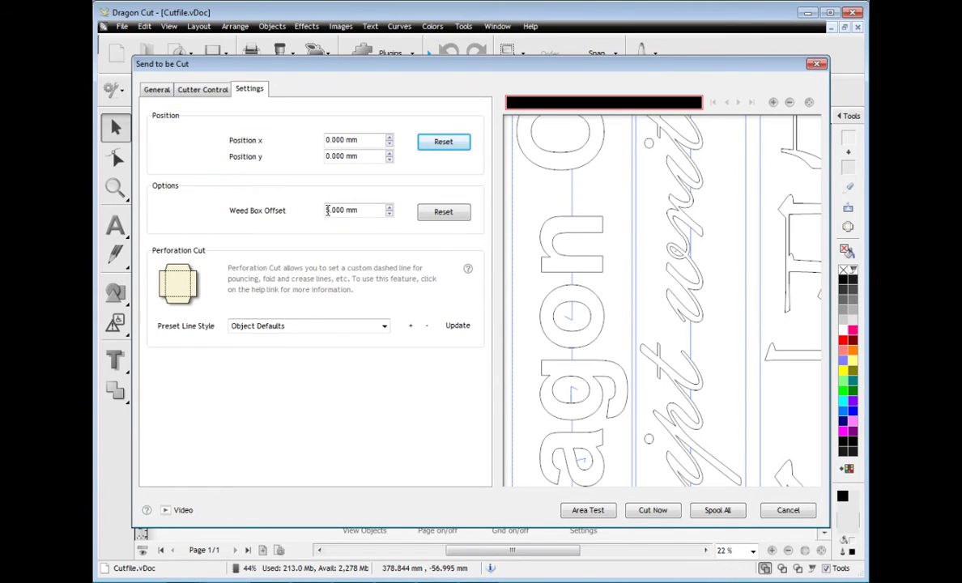
Step: Send the lettering job for immediate cutting, confirm the cut, and minimize the Vinyl Spooler
click(660, 512)
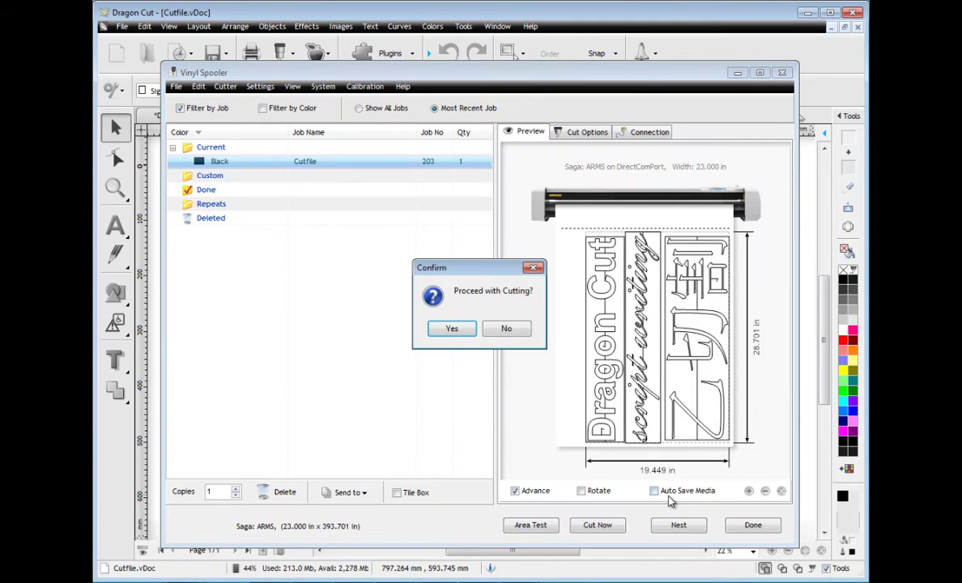
click(463, 333)
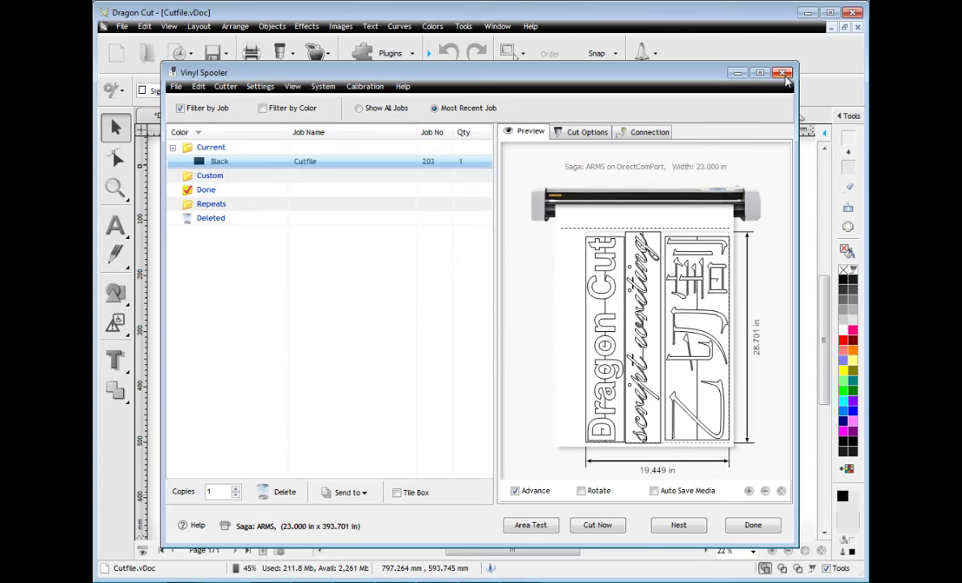
click(738, 72)
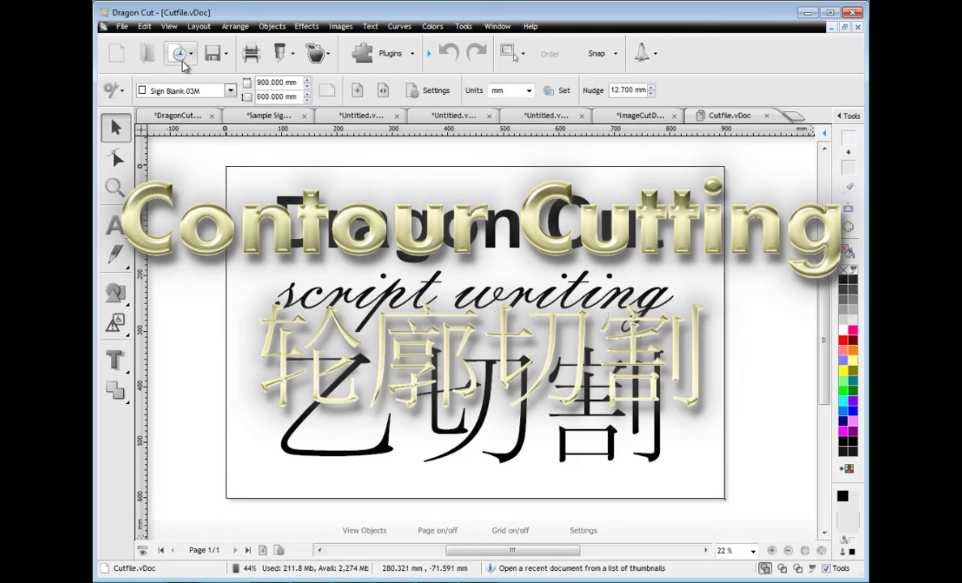
Step: Open the recent Contour Cut Demo document and start the Contour Cut Wizard for its artwork
click(183, 64)
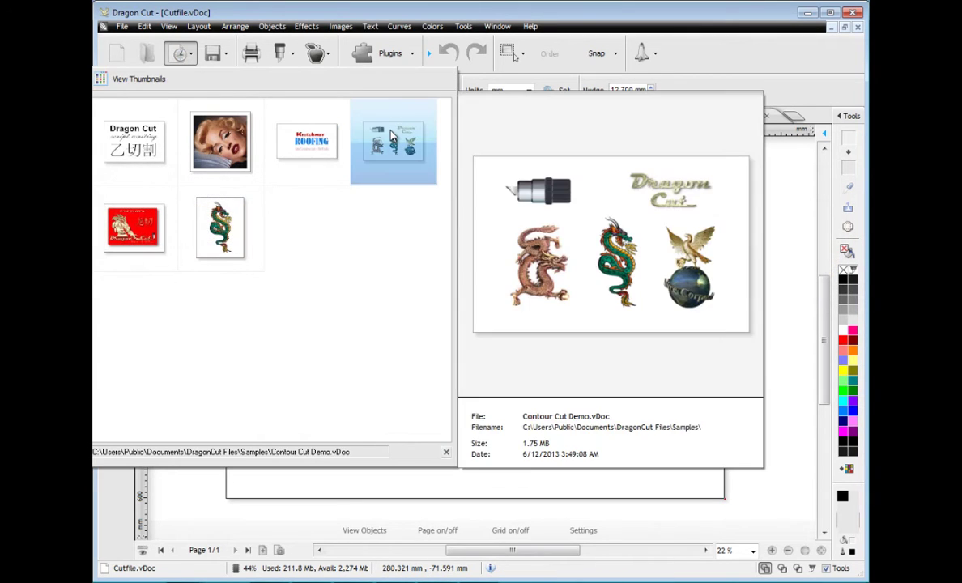
click(380, 133)
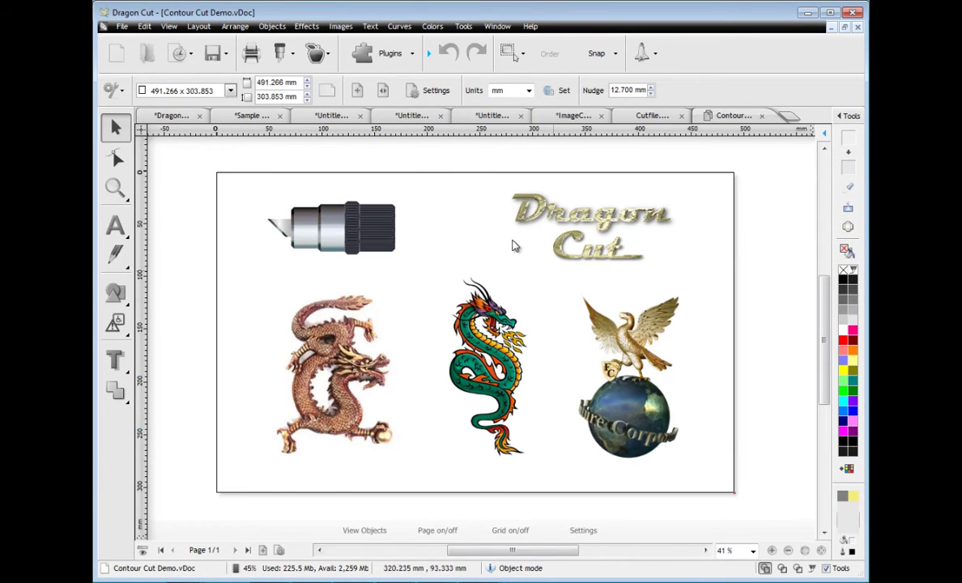
click(313, 57)
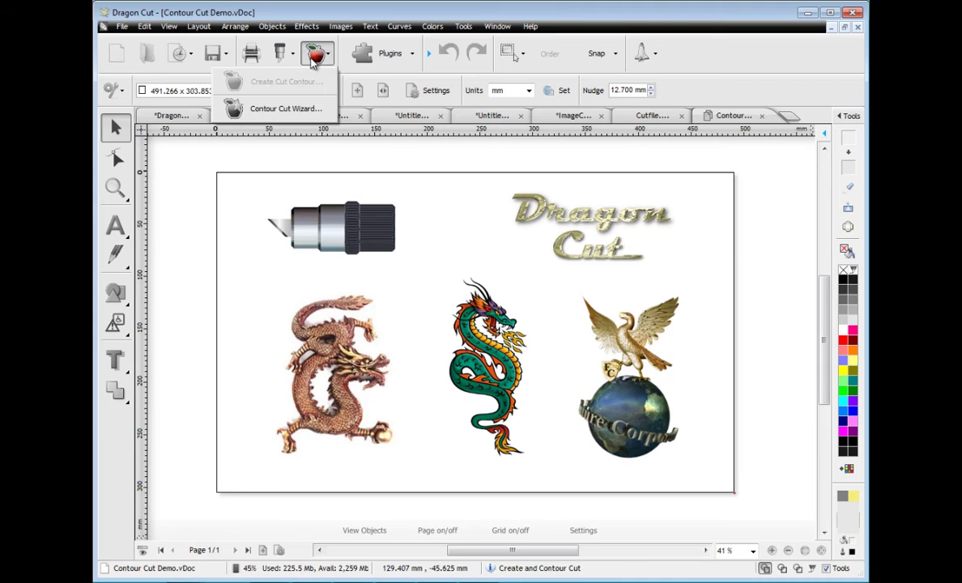
click(288, 109)
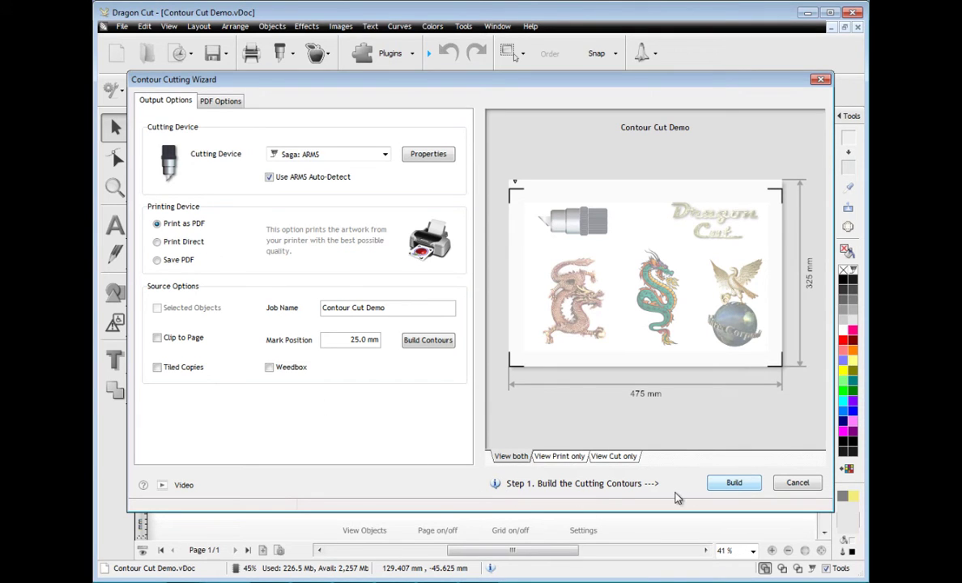
Step: Build the cutting contours with auto-traced image contours included and set the outline offset to 3 mm
click(733, 484)
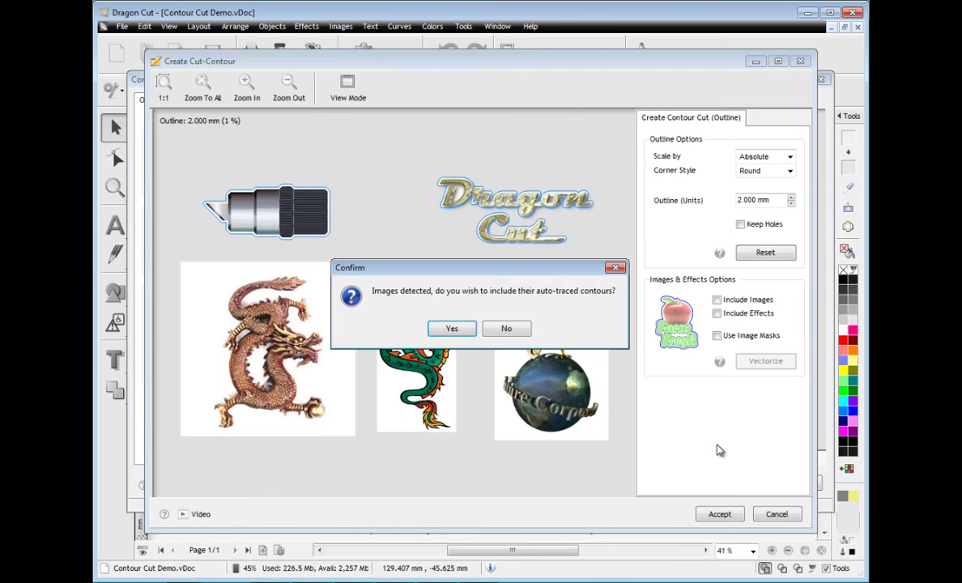
click(451, 328)
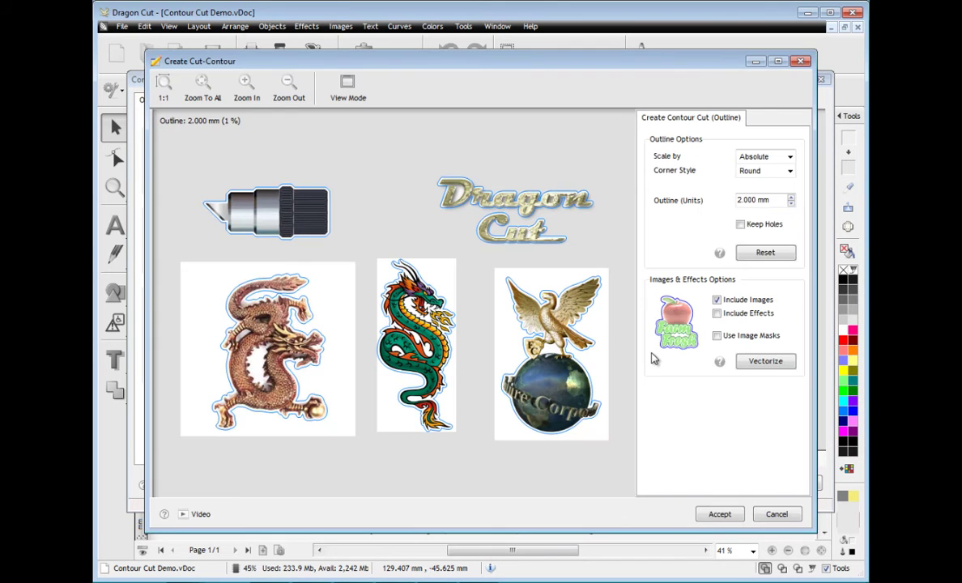
click(792, 199)
click(792, 199)
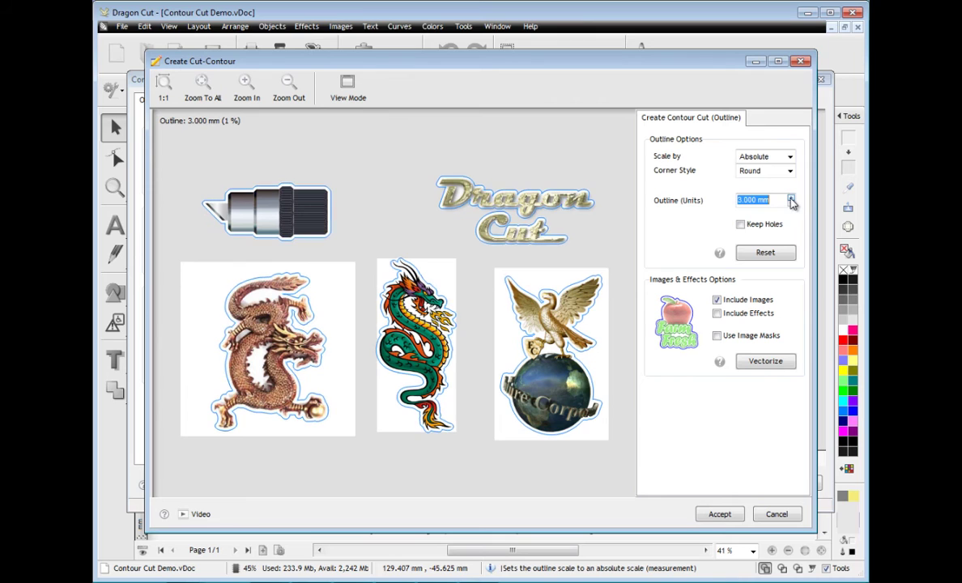
Step: Set the contour outline offset to 2.5 mm and accept the cutting contours
click(792, 204)
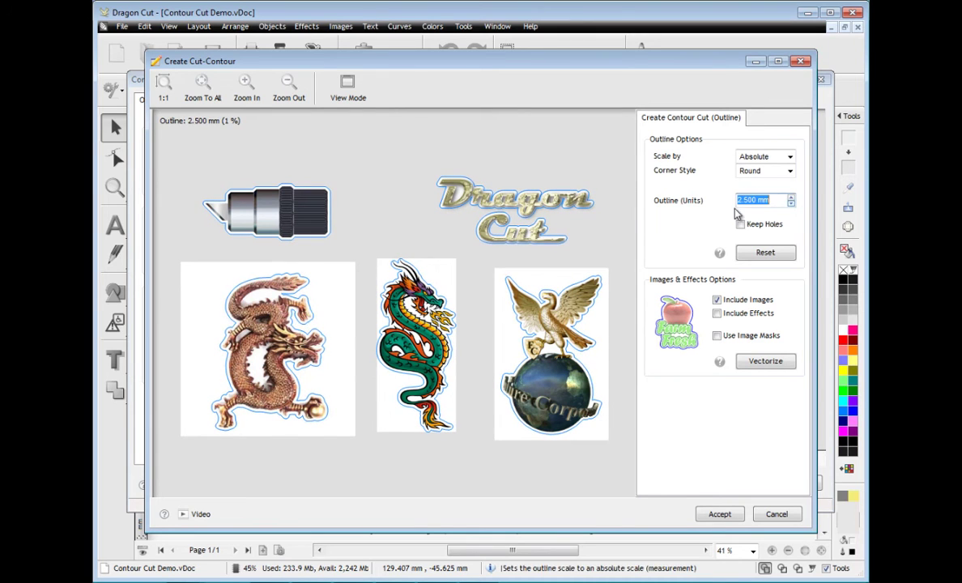
click(710, 515)
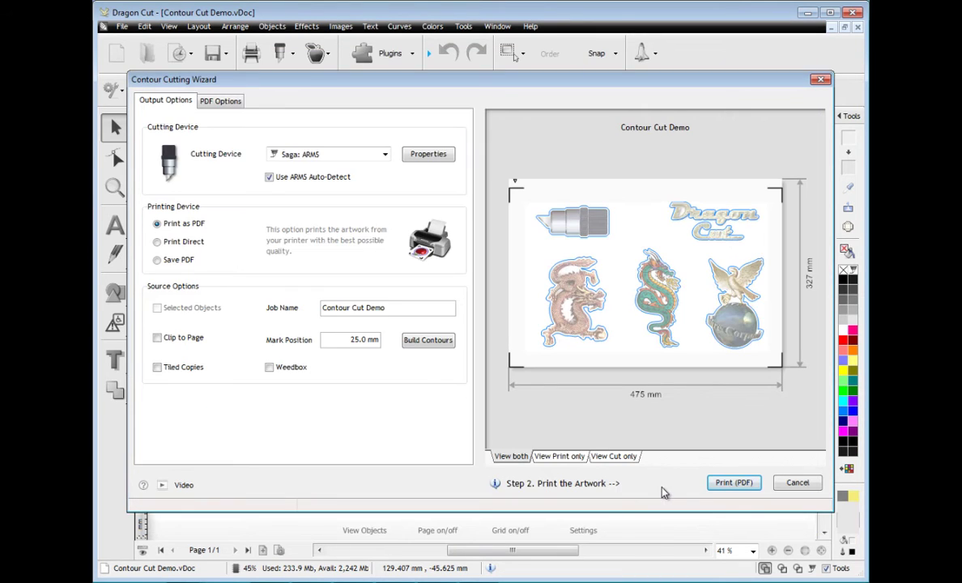
Step: Preview the print-only and cut-only views of the job, and print the artwork PDF to the FutureRIP printer
click(562, 456)
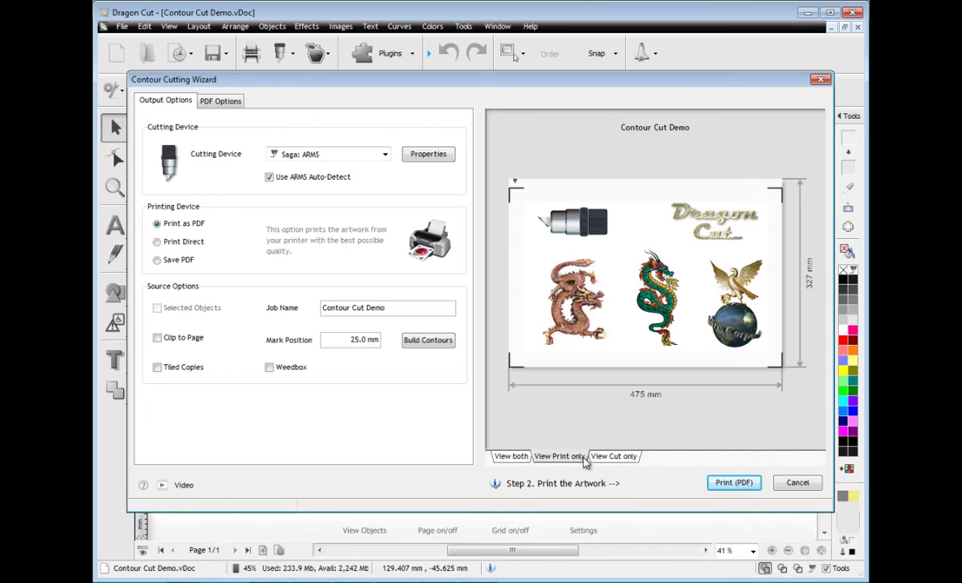
click(613, 456)
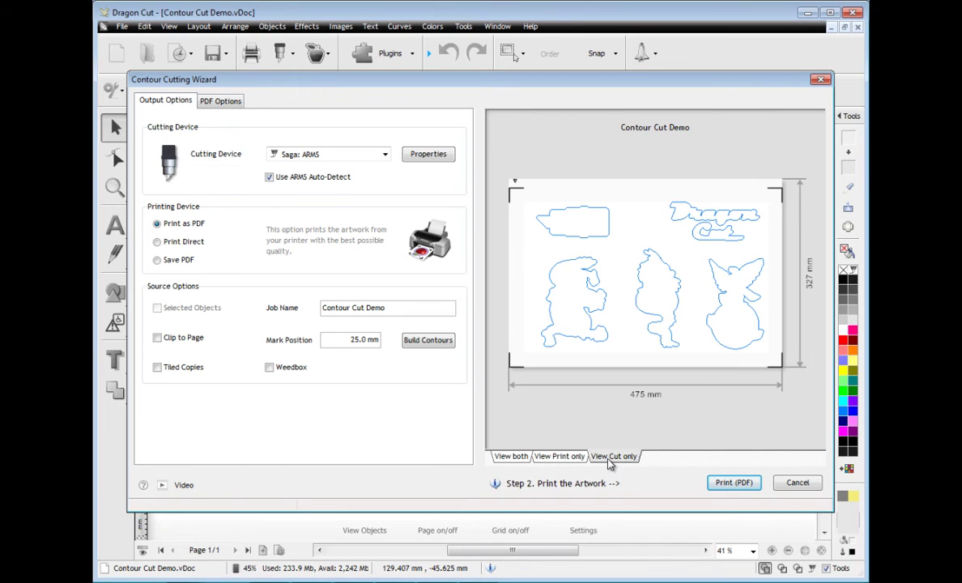
click(523, 457)
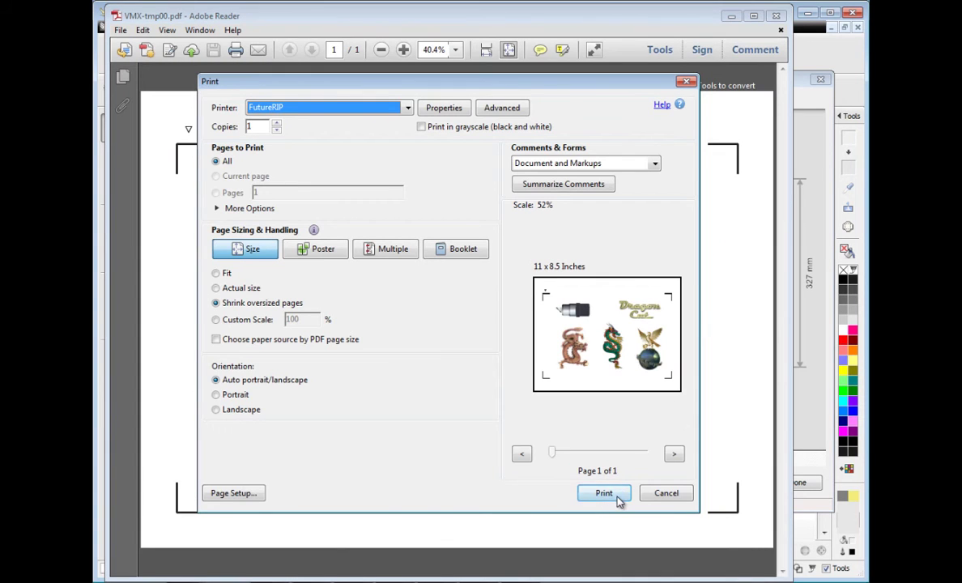
click(618, 499)
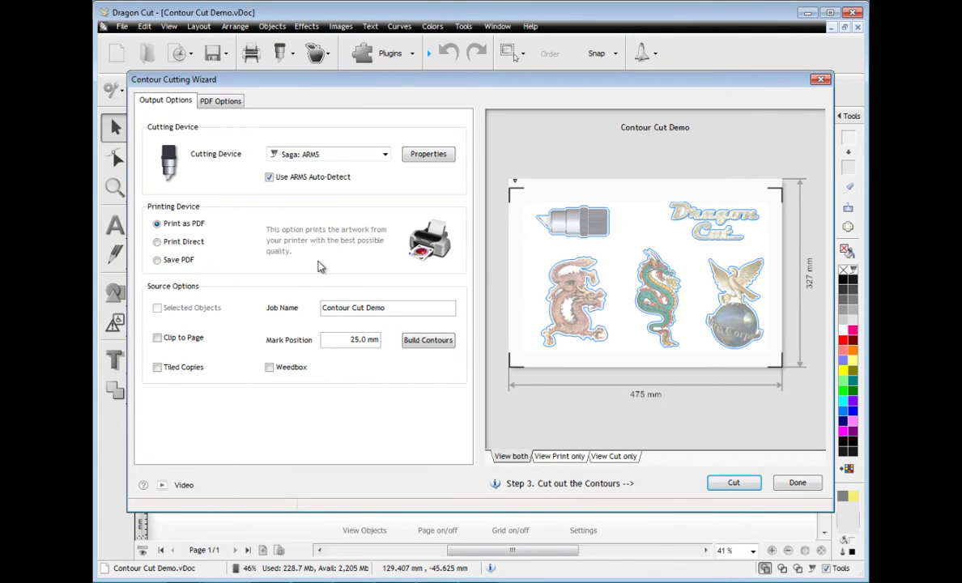
Step: Send the contours for cutting with the orientation set to Rotate 180, and check the print and cut previews
click(734, 484)
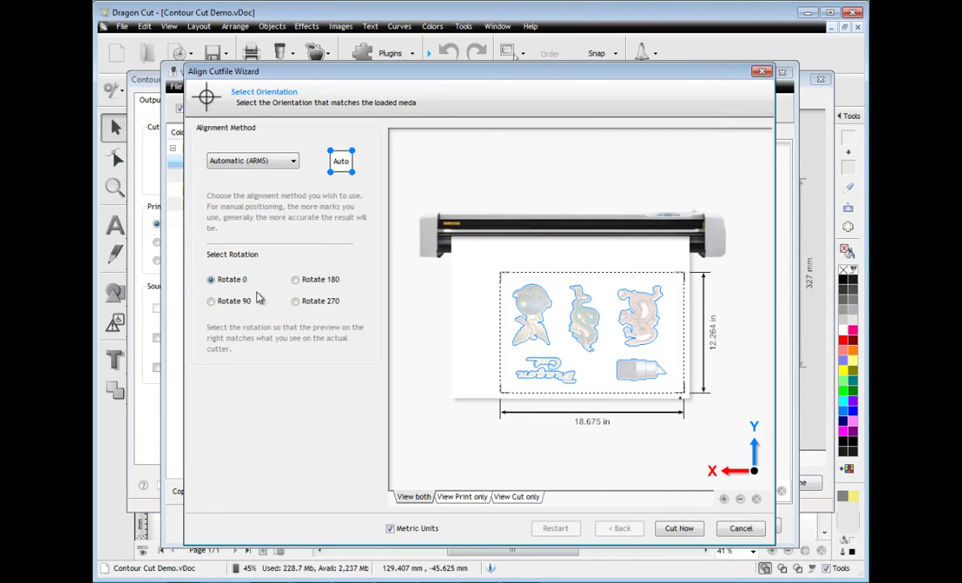
click(243, 303)
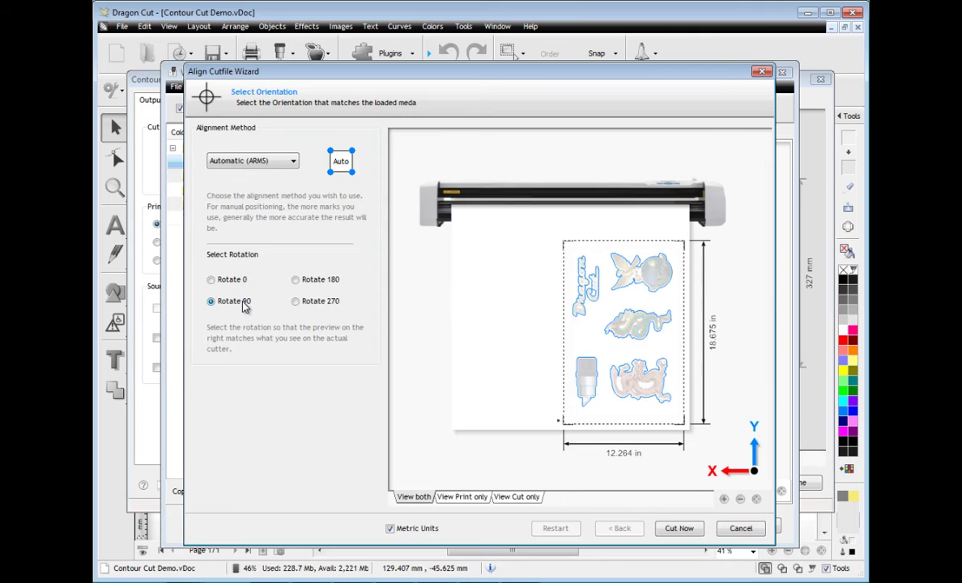
click(312, 282)
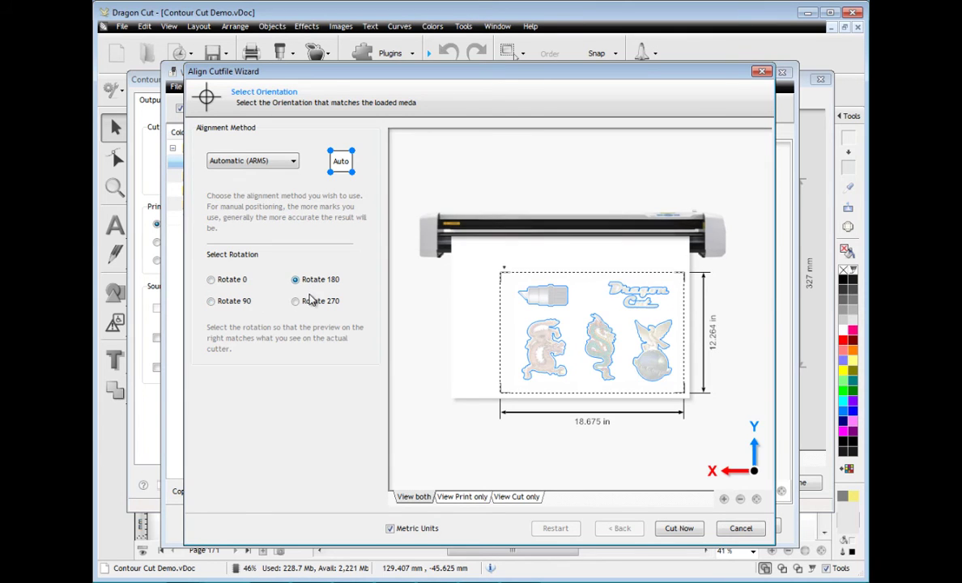
click(474, 498)
click(518, 499)
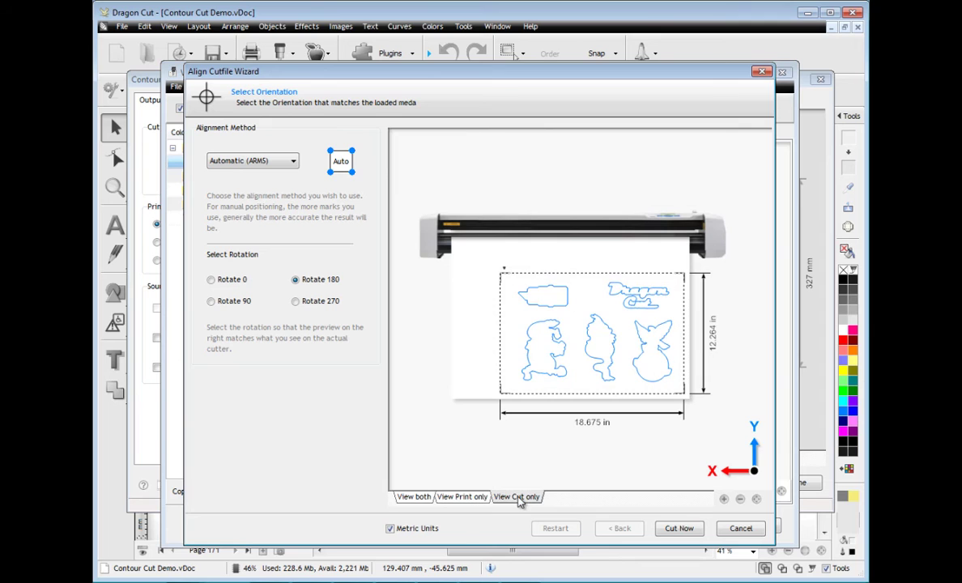
click(414, 497)
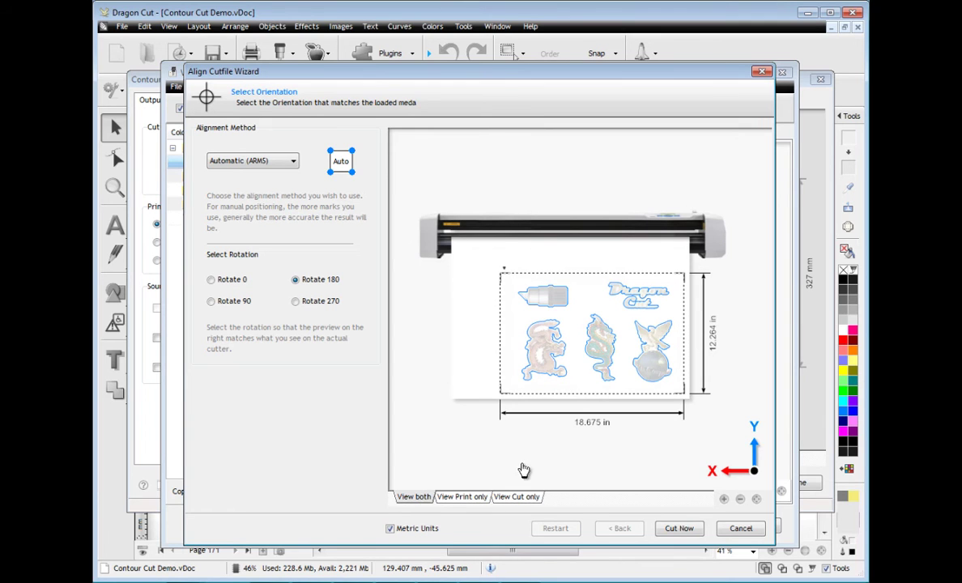
Step: Cut the aligned contour job immediately, confirming the cut, and close the Vinyl Spooler and the Contour Cutting Wizard
click(679, 529)
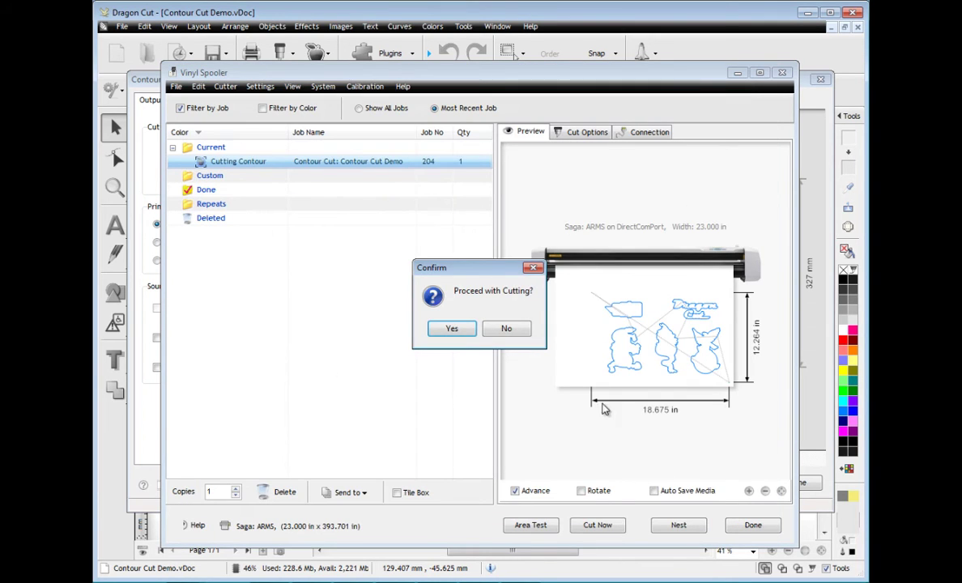
click(464, 330)
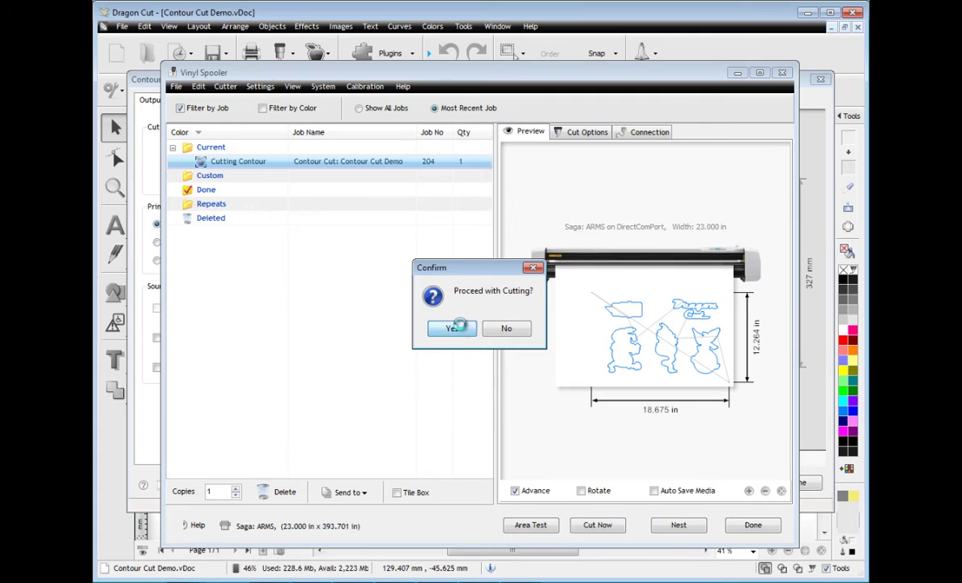
click(782, 73)
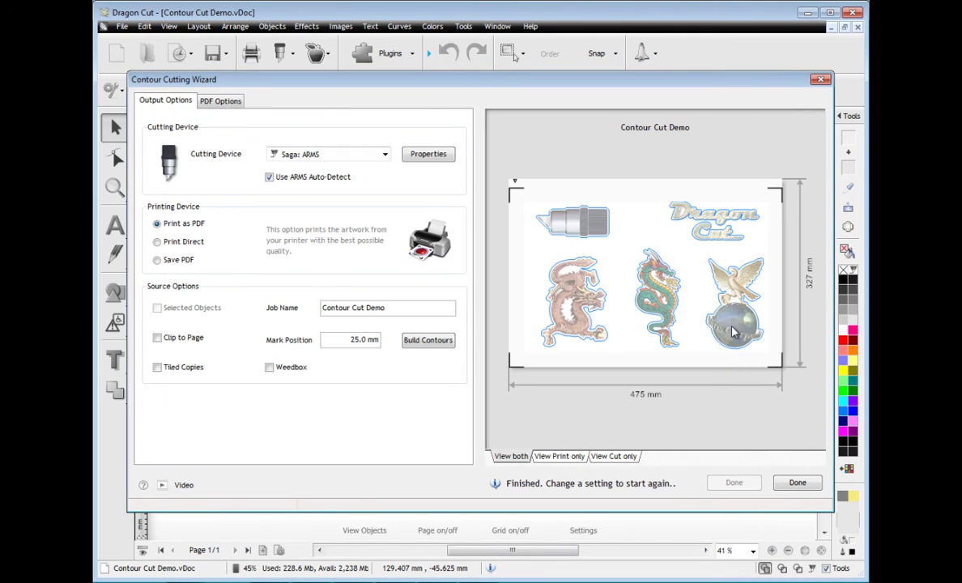
click(795, 483)
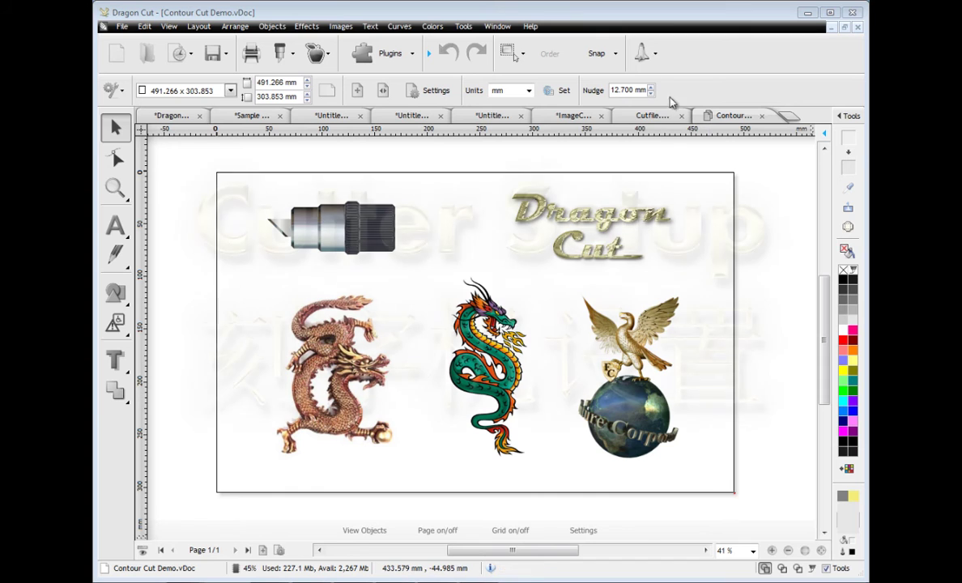
Step: Open the Vinyl Spooler and review the cutter's cut options, connection port types and device calibration choices
click(646, 54)
click(645, 82)
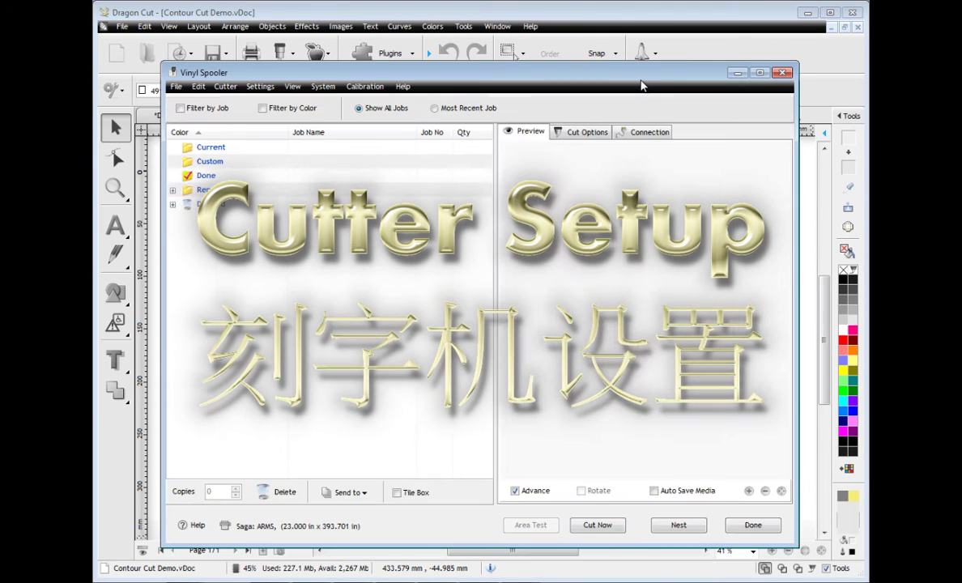
click(584, 136)
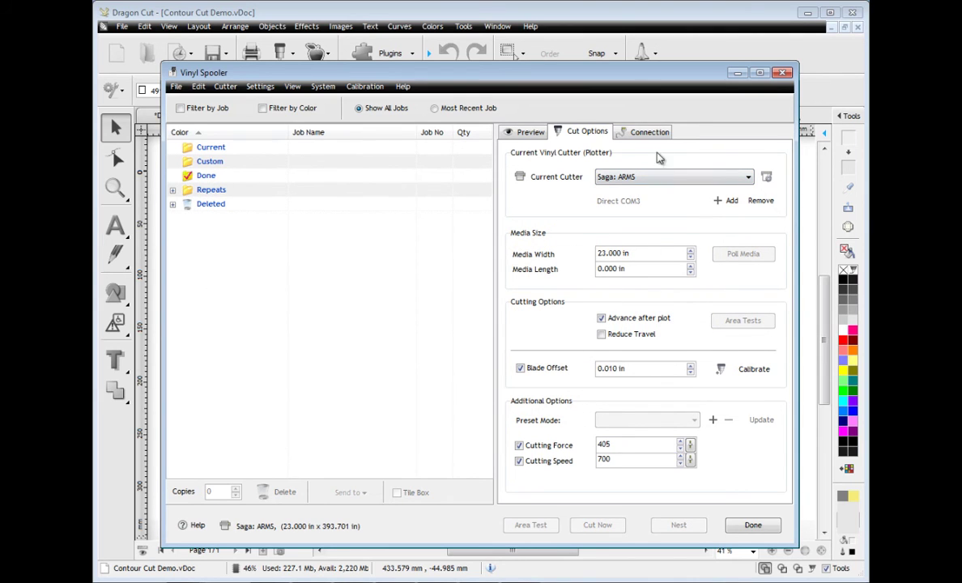
click(650, 133)
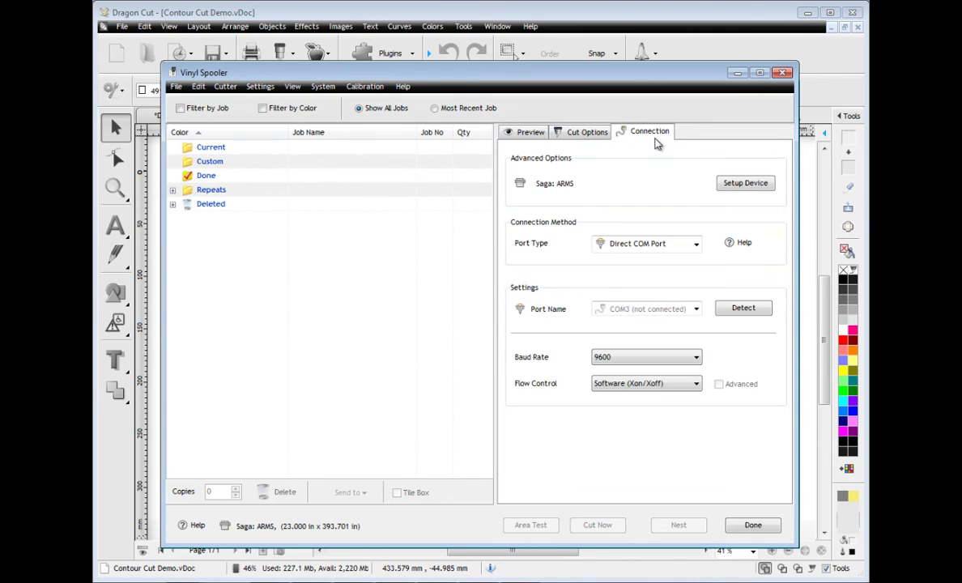
click(632, 244)
click(645, 260)
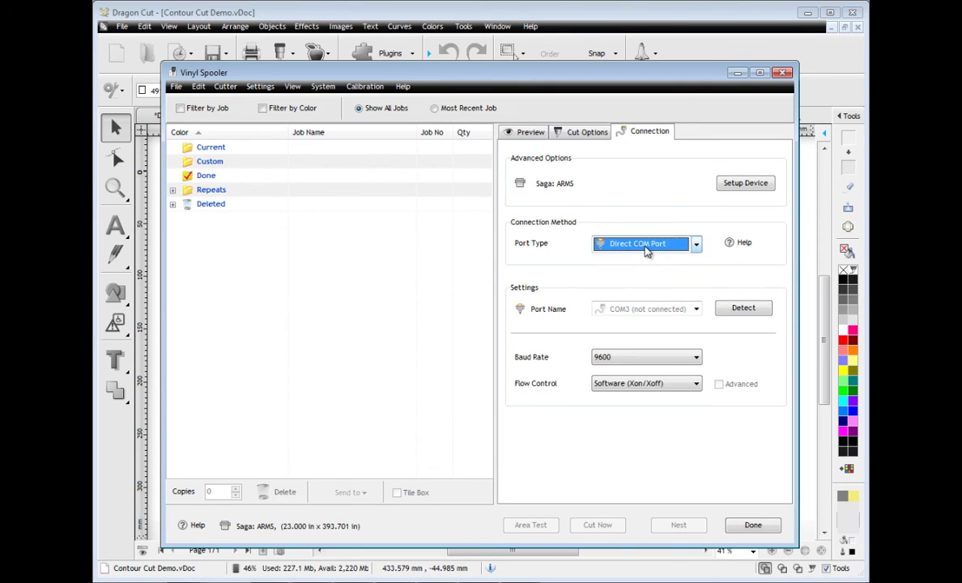
click(744, 183)
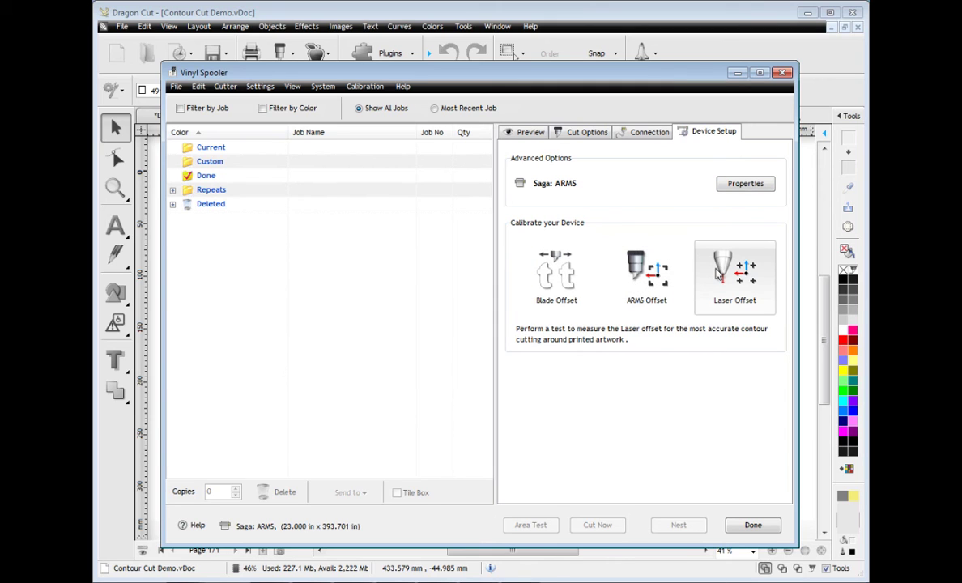
click(646, 137)
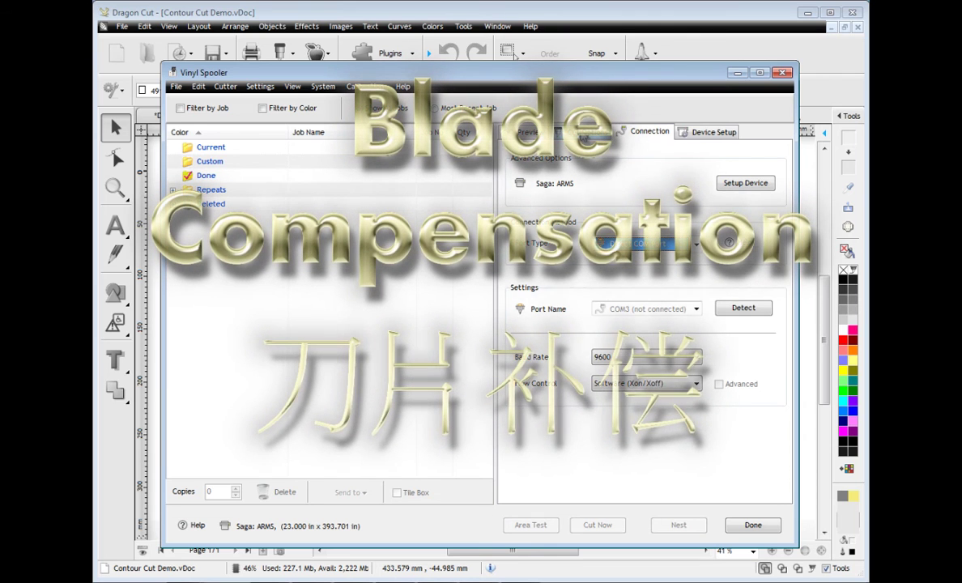
Step: Start the blade offset calibration from the cut options and confirm cutting the calibration test
click(587, 132)
click(745, 372)
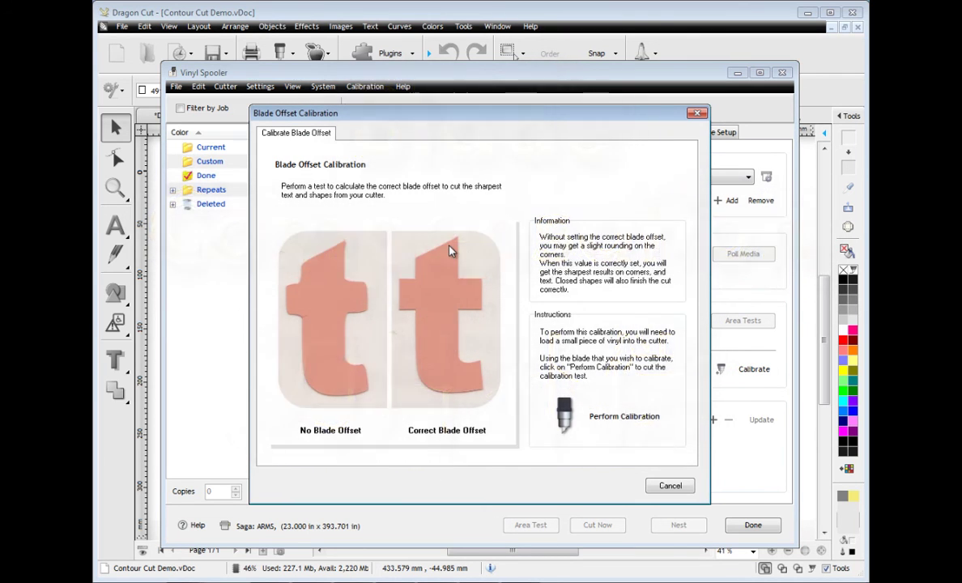
click(621, 423)
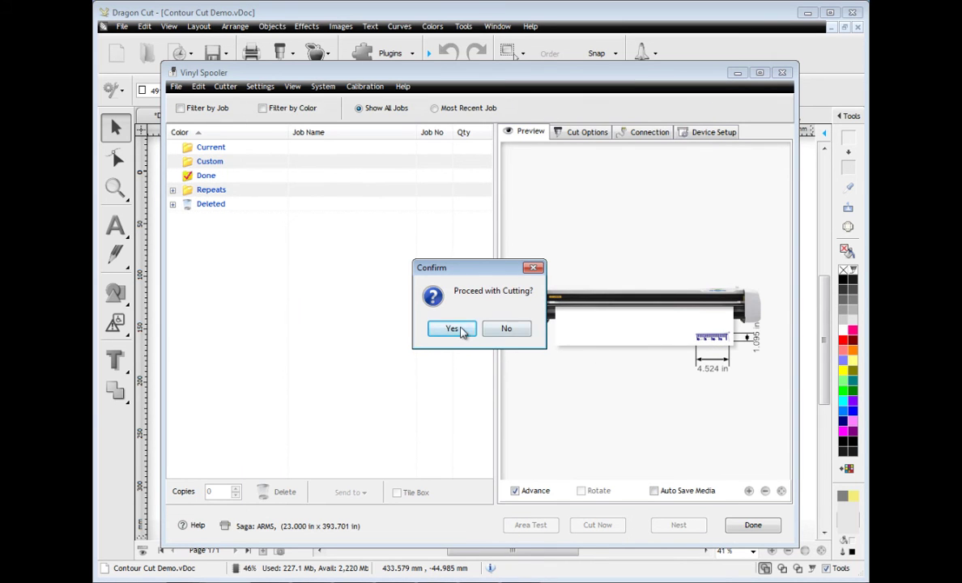
click(460, 329)
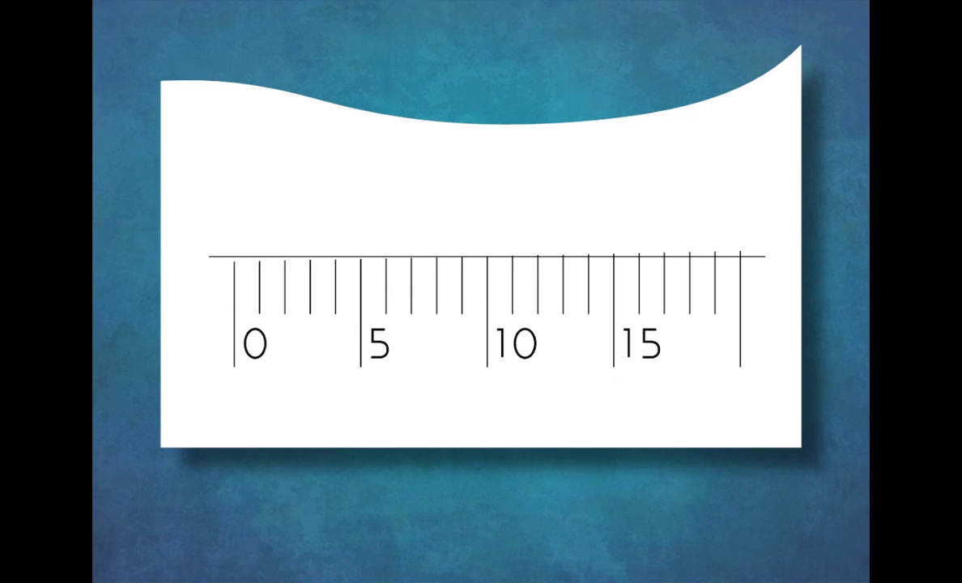